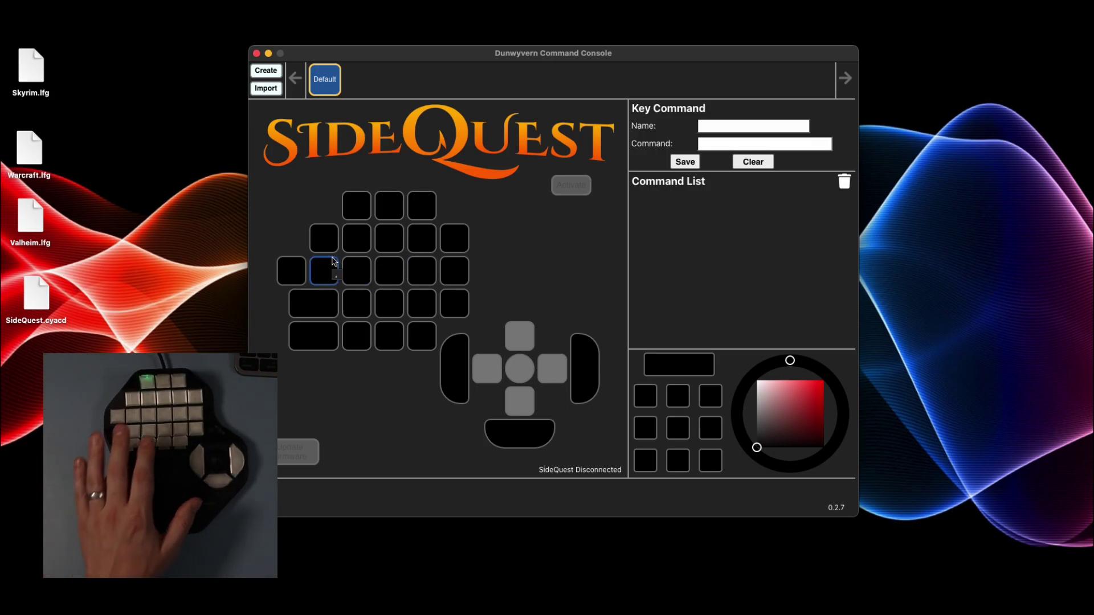
pyautogui.moveTo(654, 60); pyautogui.dragTo(648, 86)
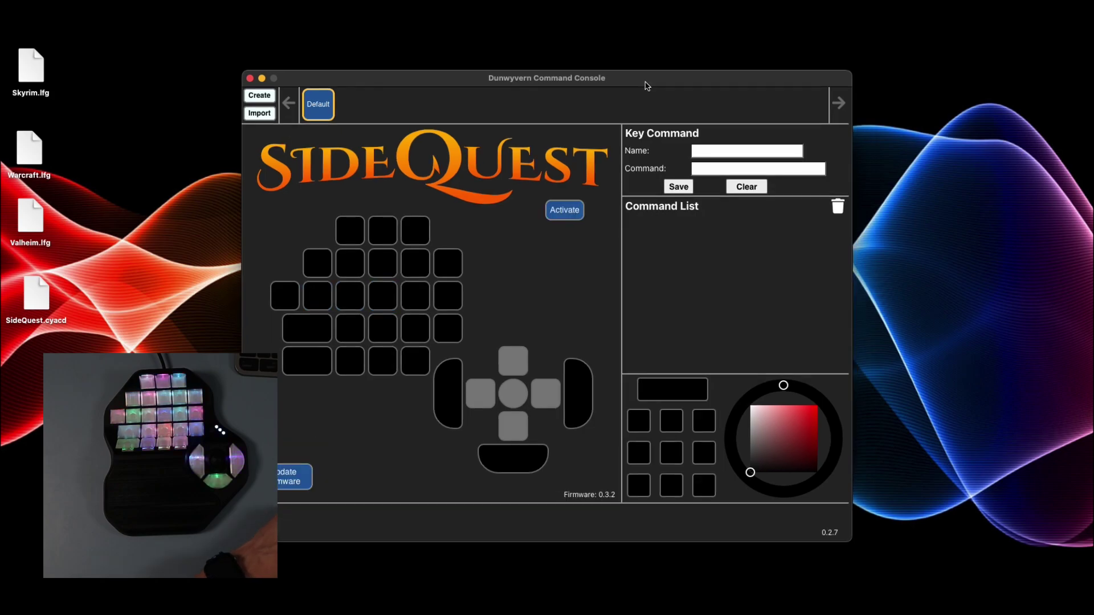
pyautogui.moveTo(608, 91)
pyautogui.mouseDown()
pyautogui.moveTo(579, 44)
pyautogui.moveTo(607, 75)
pyautogui.mouseUp()
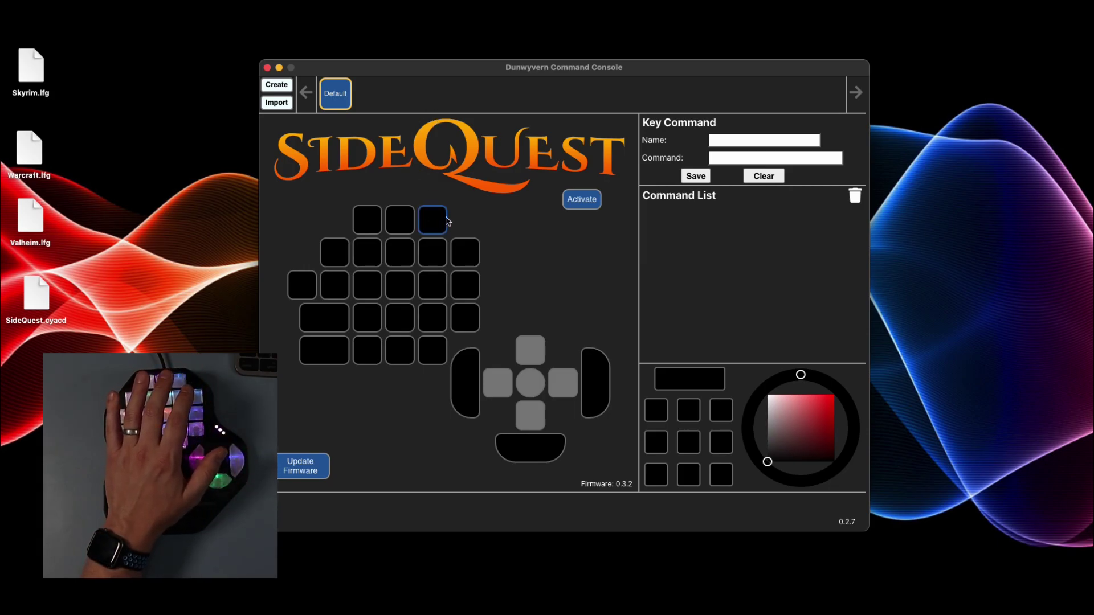
# - Look at the firmware files on the Desktop through the firmware updater and close it without selecting one
pyautogui.click(328, 469)
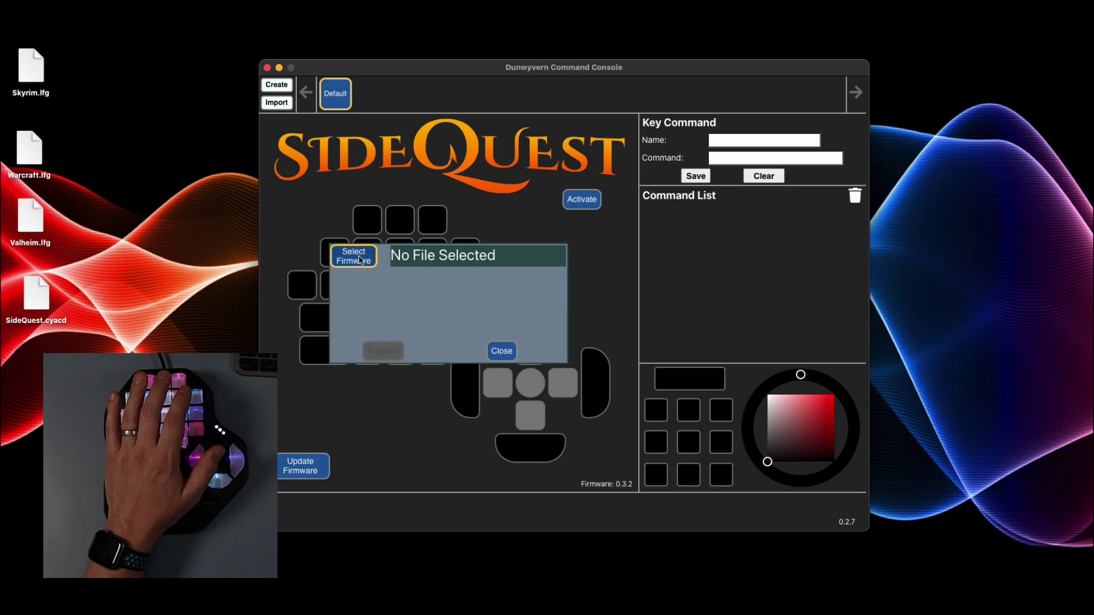
pyautogui.click(354, 256)
pyautogui.click(370, 207)
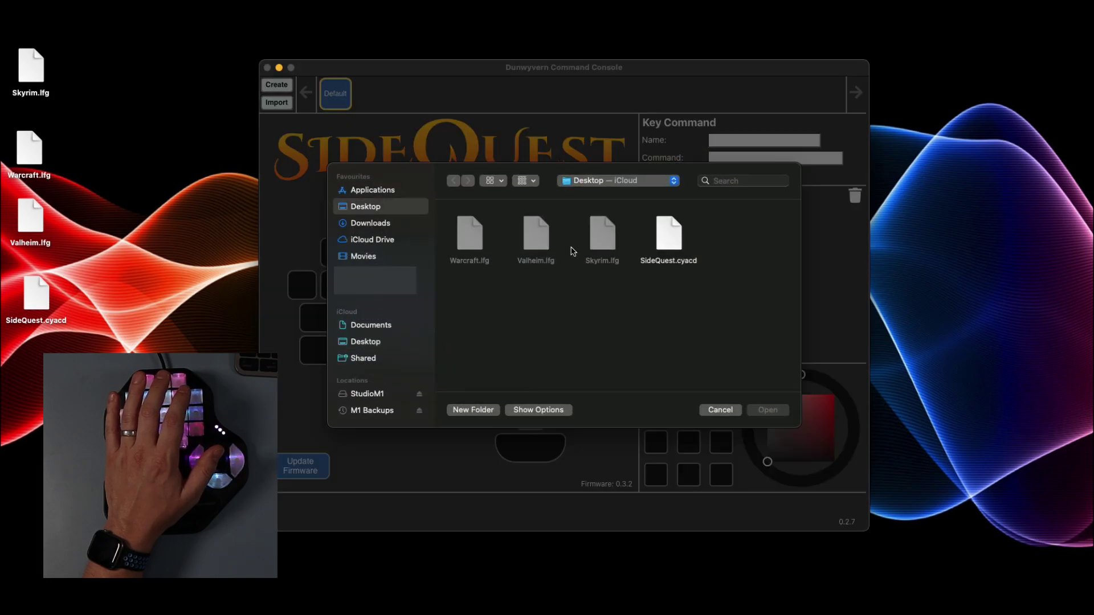
pyautogui.click(721, 408)
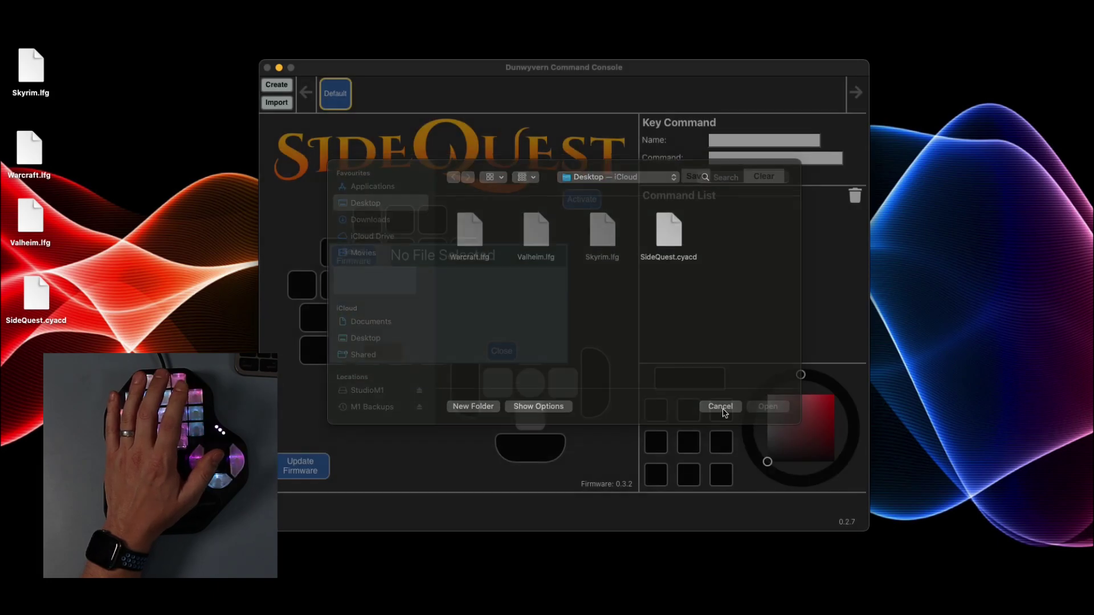
pyautogui.click(501, 350)
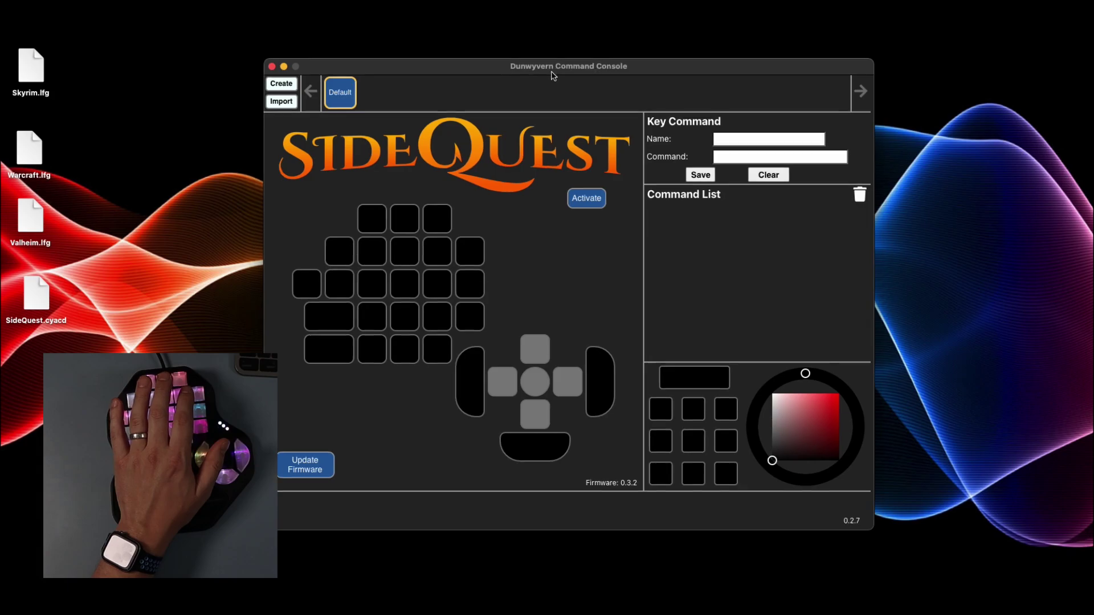
# - Move the SideQuest.cyacd file down on the desktop, apart from the .lfg profile files
pyautogui.moveTo(546, 72); pyautogui.dragTo(527, 53)
pyautogui.moveTo(38, 307); pyautogui.dragTo(29, 420)
pyautogui.moveTo(673, 60)
pyautogui.mouseDown()
pyautogui.moveTo(701, 54)
pyautogui.moveTo(664, 67)
pyautogui.mouseUp()
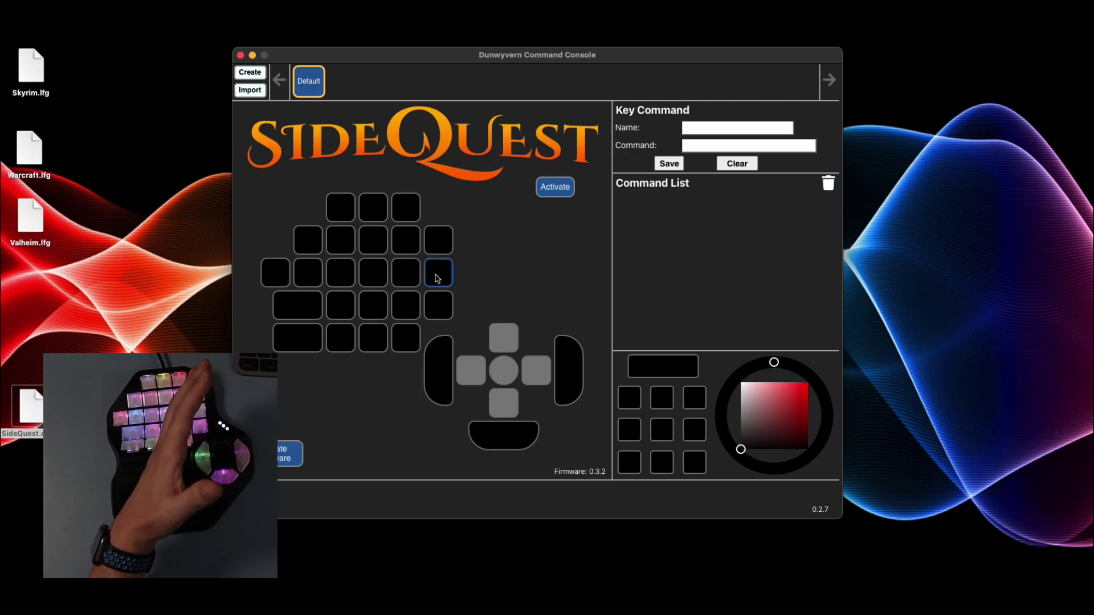
pyautogui.click(34, 148)
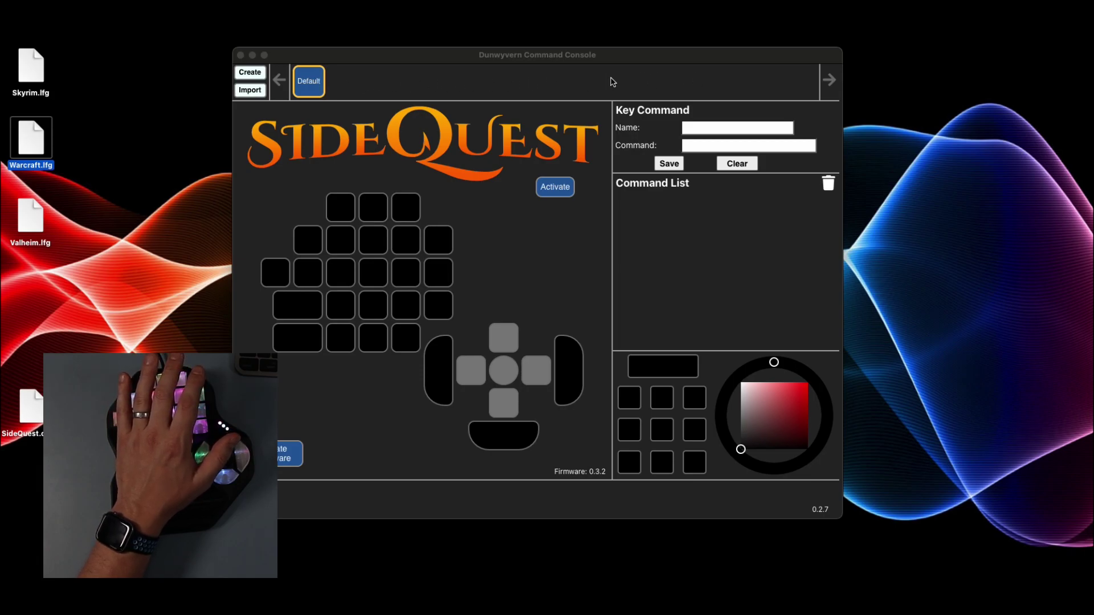
# - Create a new profile named cta test
pyautogui.moveTo(581, 55); pyautogui.dragTo(634, 56)
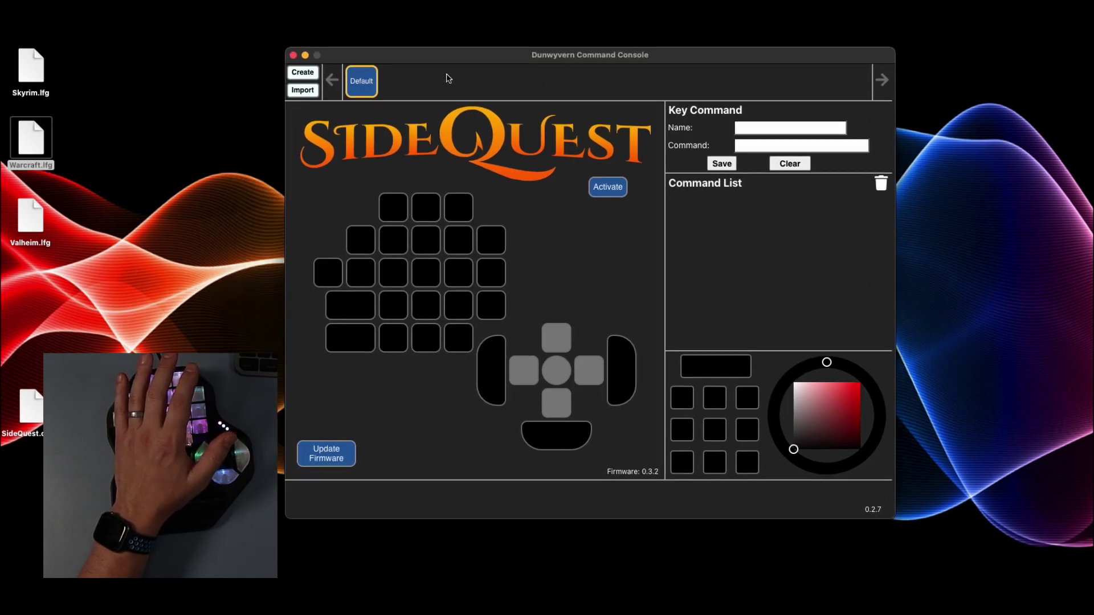
pyautogui.click(303, 73)
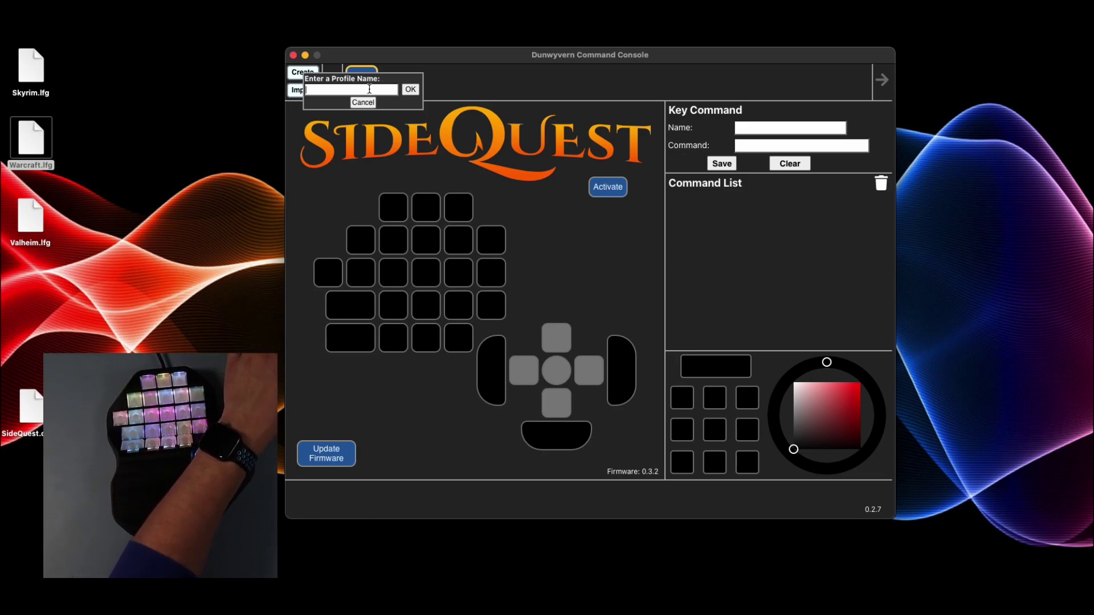
pyautogui.write('cta test')
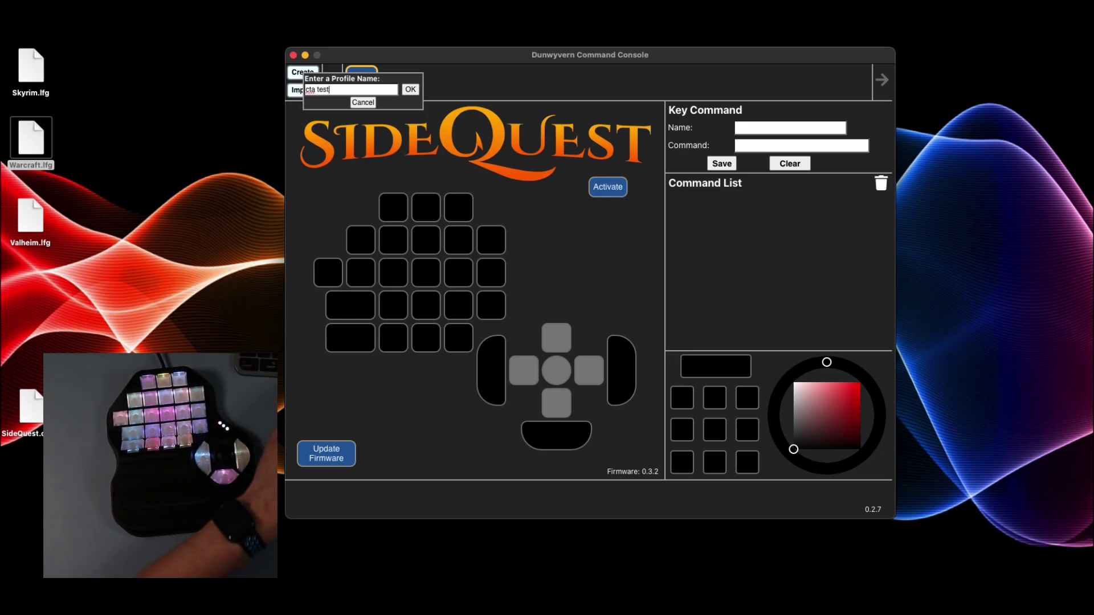
pyautogui.click(411, 89)
pyautogui.click(406, 87)
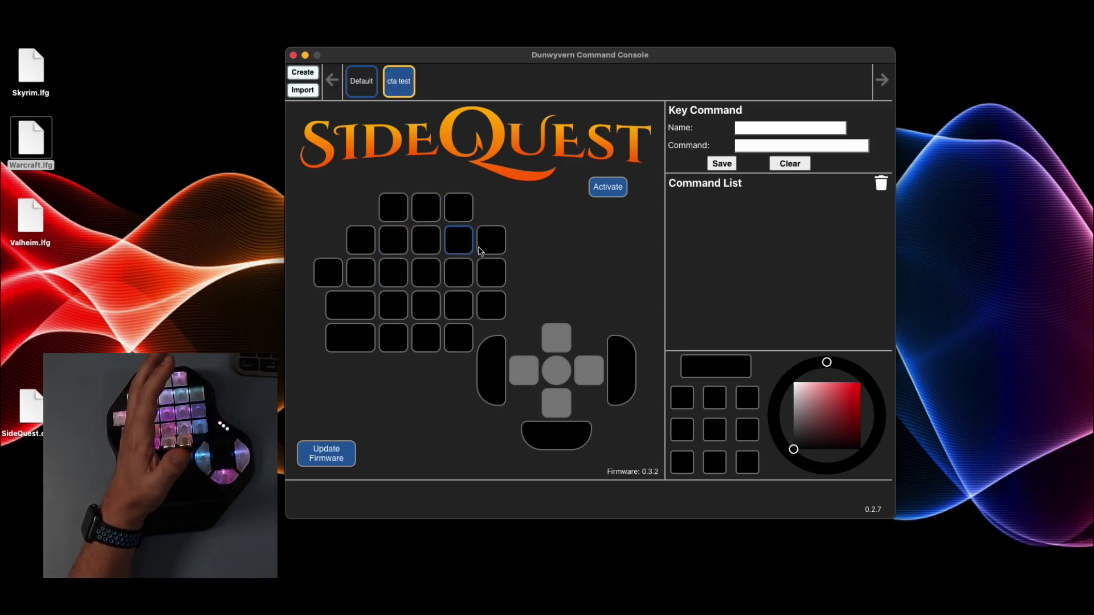
# - Import the Skyrim.lfg profile from the Desktop and activate it on the device
pyautogui.moveTo(523, 56); pyautogui.dragTo(464, 73)
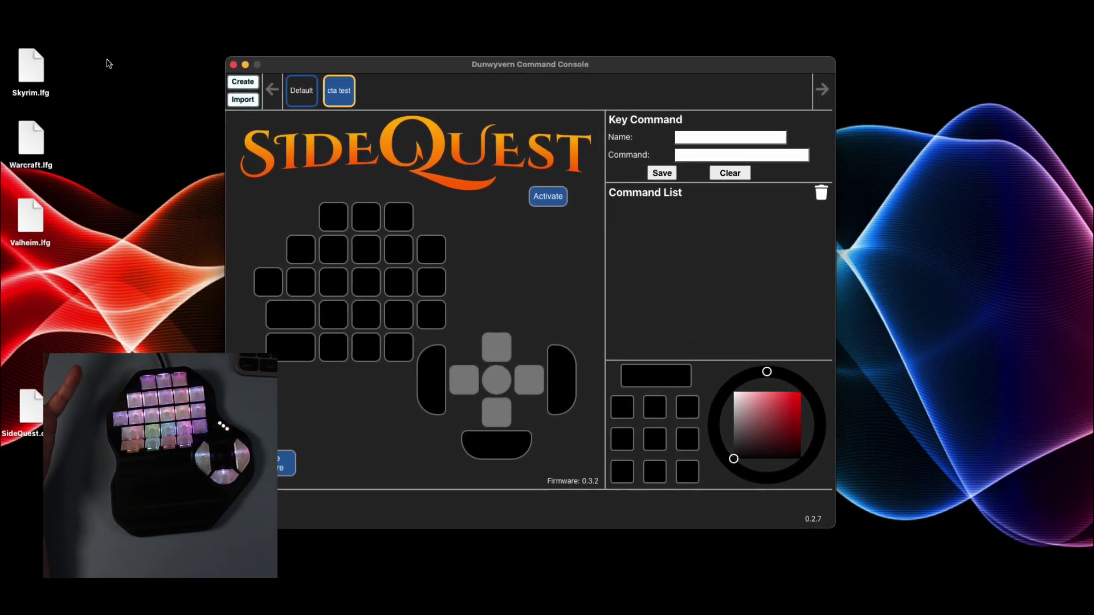
pyautogui.click(28, 69)
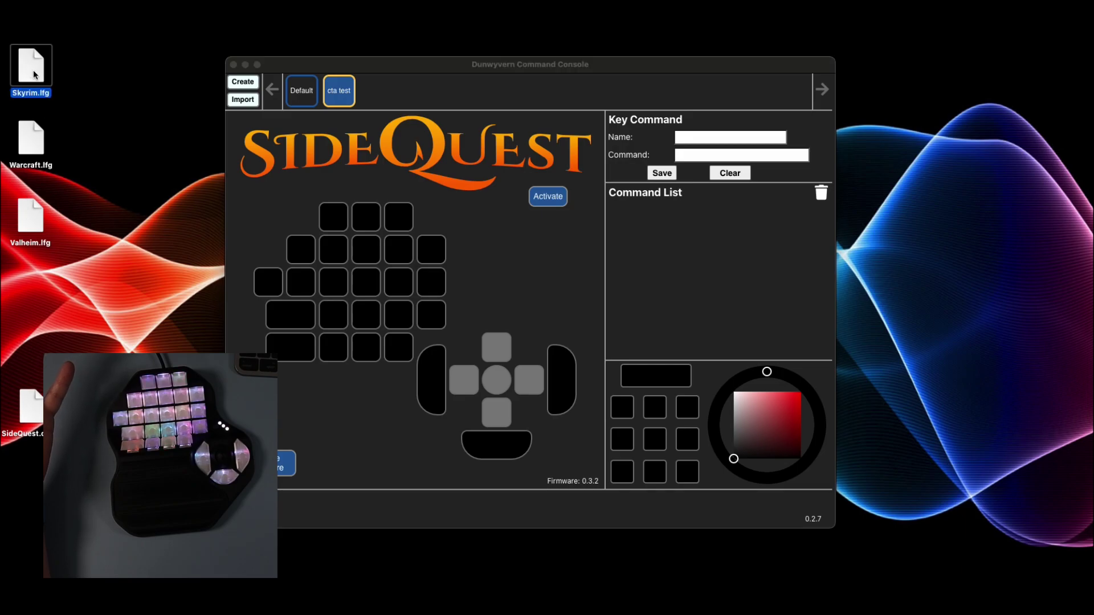
pyautogui.moveTo(315, 70); pyautogui.dragTo(324, 71)
pyautogui.click(251, 99)
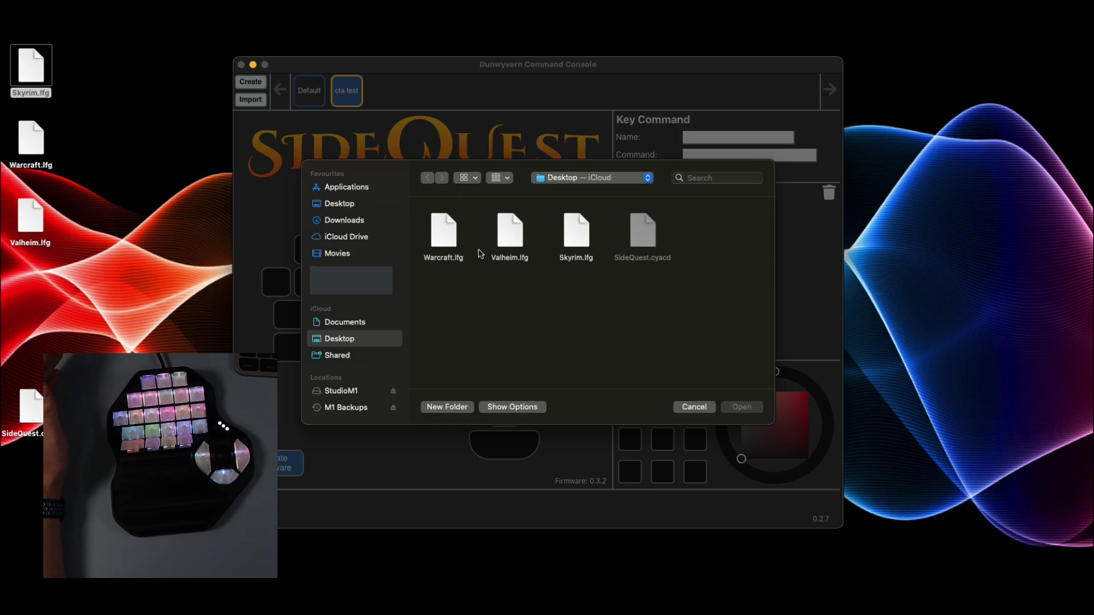
pyautogui.click(577, 240)
pyautogui.click(742, 407)
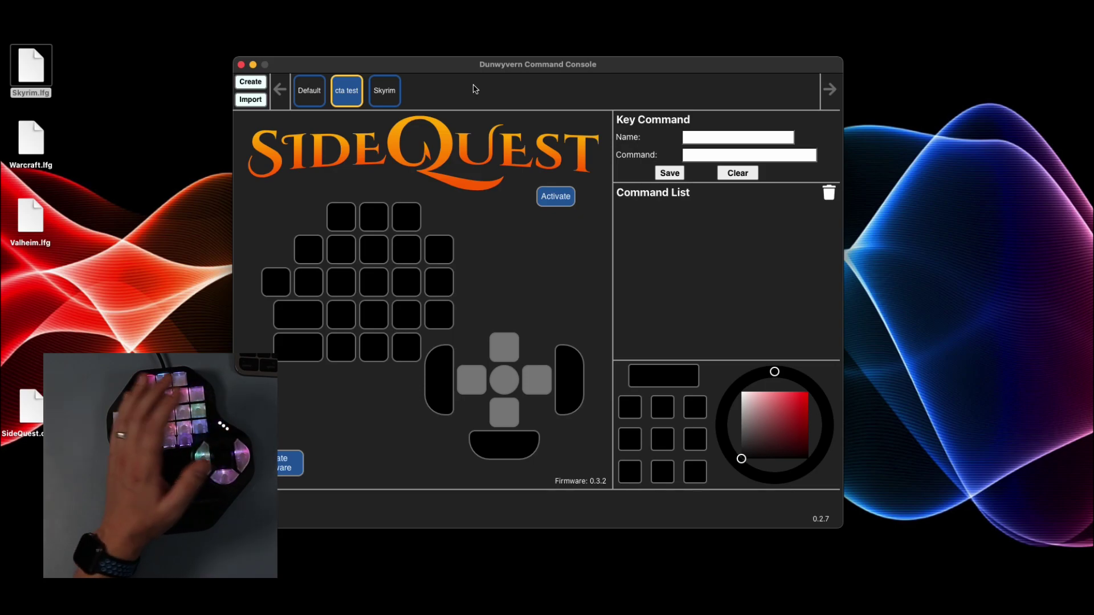
pyautogui.click(386, 93)
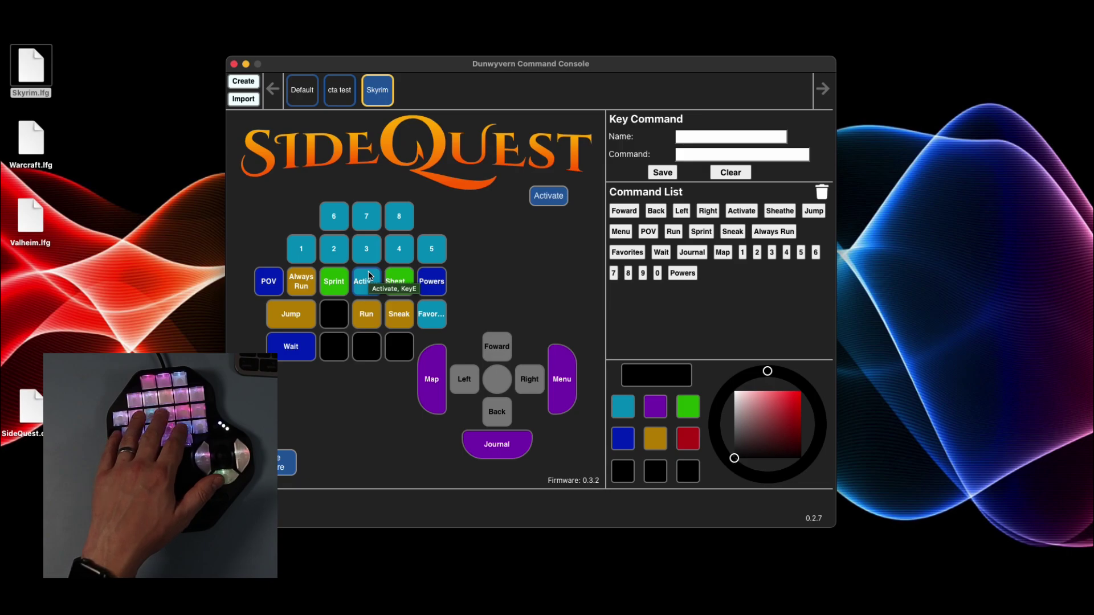
pyautogui.click(555, 202)
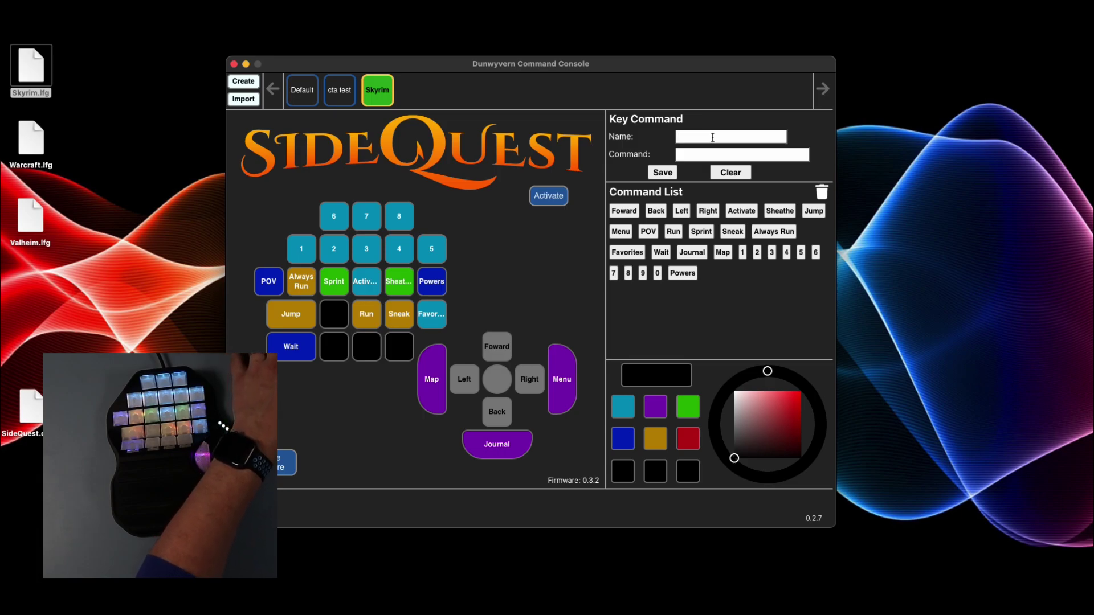
# - Save a key command named a with the command KeyA and assign it to the last key of the bottom row
pyautogui.write('a')
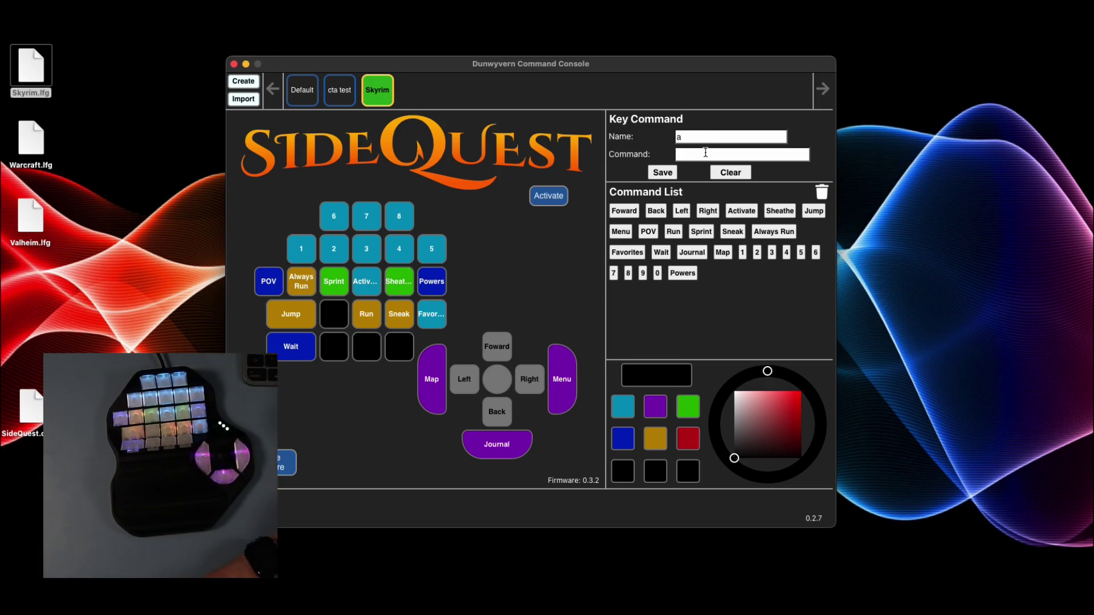
pyautogui.write('a')
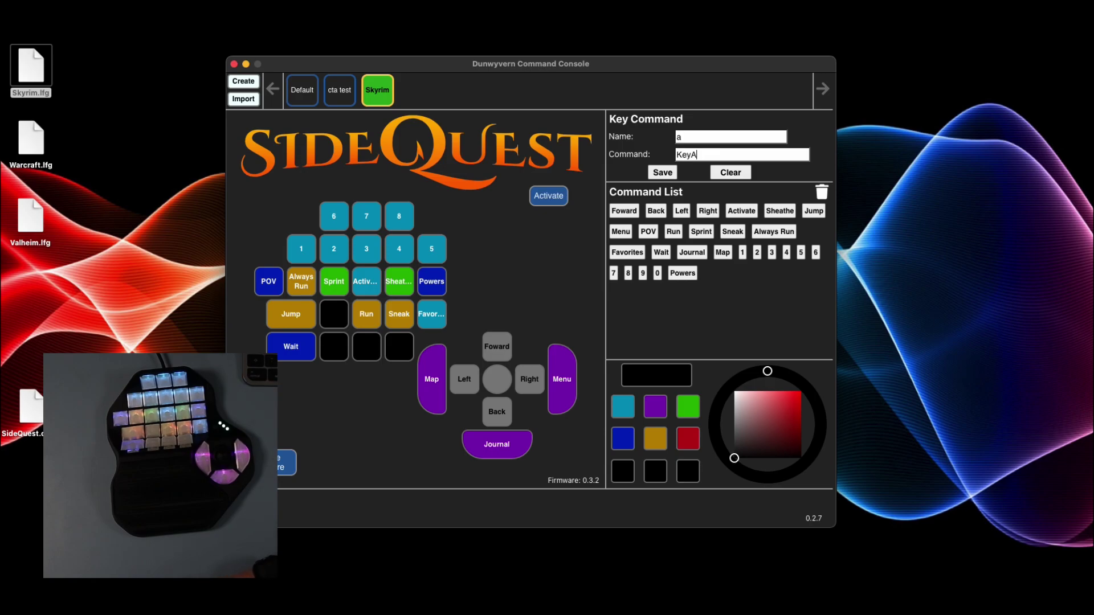
pyautogui.click(662, 173)
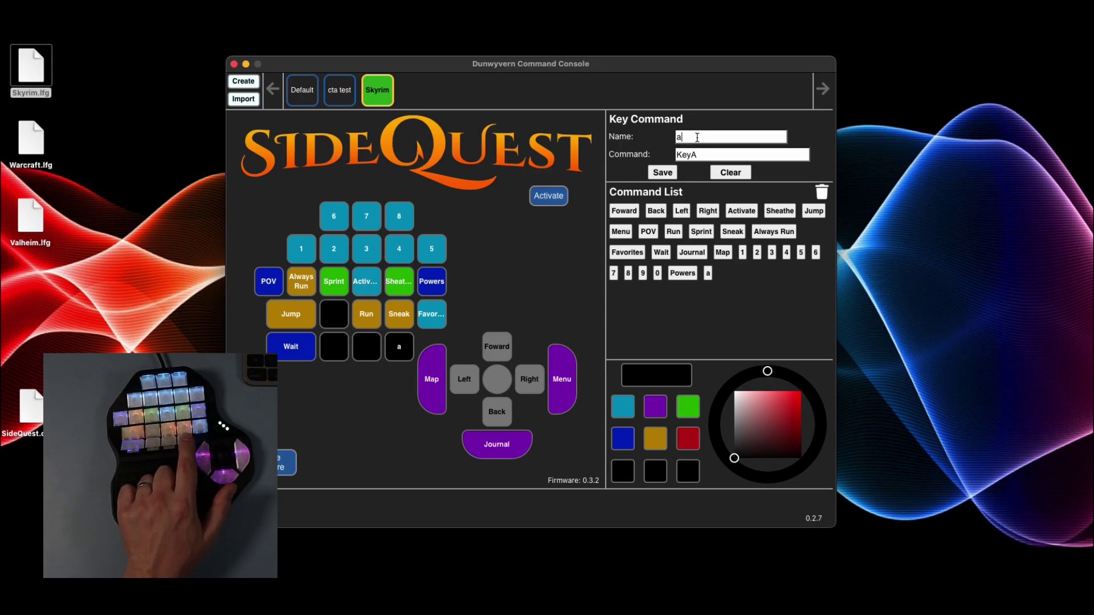
# - Test the newly assigned a key by entering repeated letters in the emptied command name field, and clear the text
pyautogui.click(738, 174)
pyautogui.write('aaaaaaaaa')
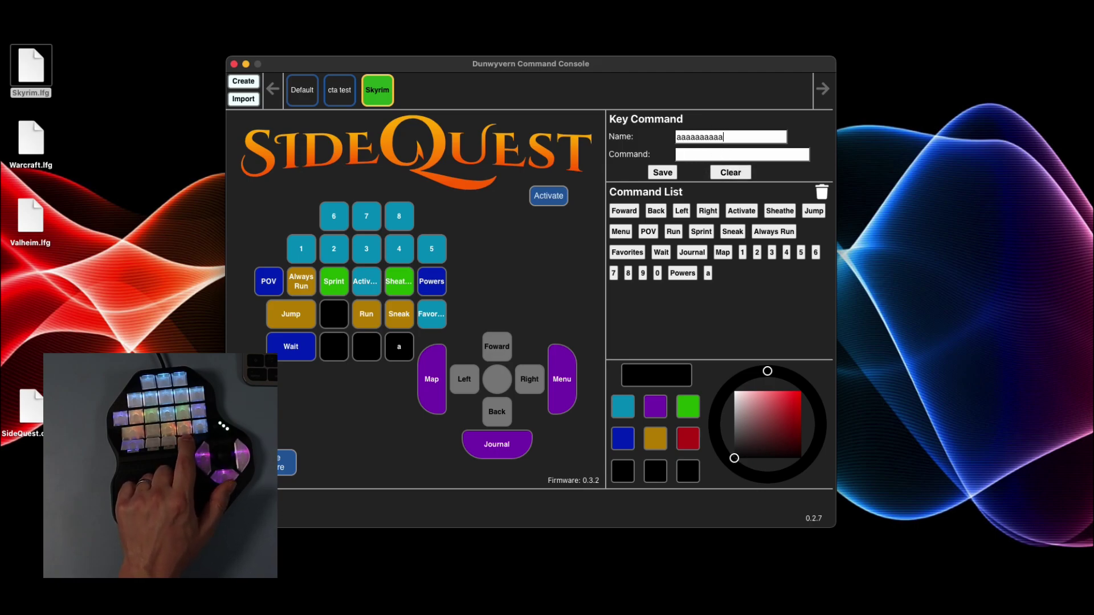
pyautogui.press('super+a')
pyautogui.press('BackSpace')
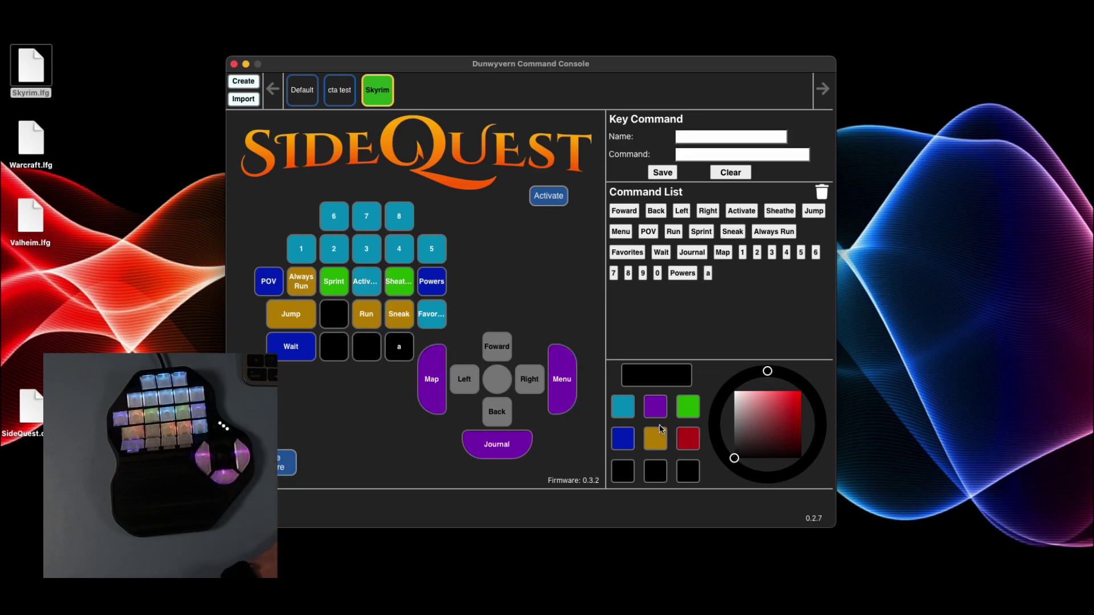
# - Mix a bright pink, apply it to the a key and reactivate the Skyrim profile
pyautogui.click(776, 419)
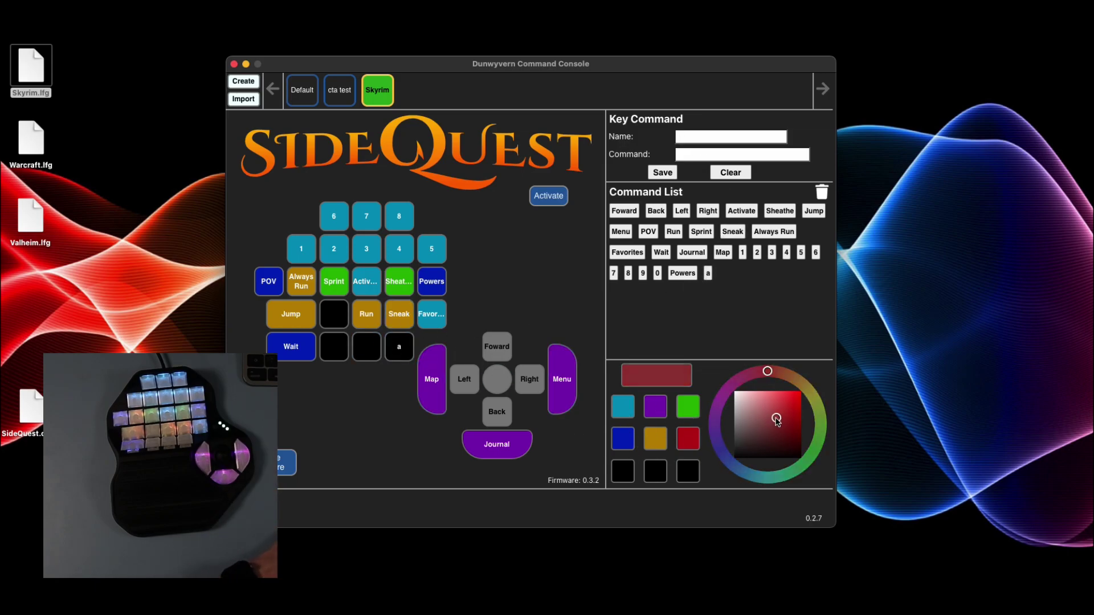
pyautogui.click(806, 420)
pyautogui.moveTo(775, 390)
pyautogui.mouseDown()
pyautogui.moveTo(730, 431)
pyautogui.moveTo(735, 407)
pyautogui.mouseUp()
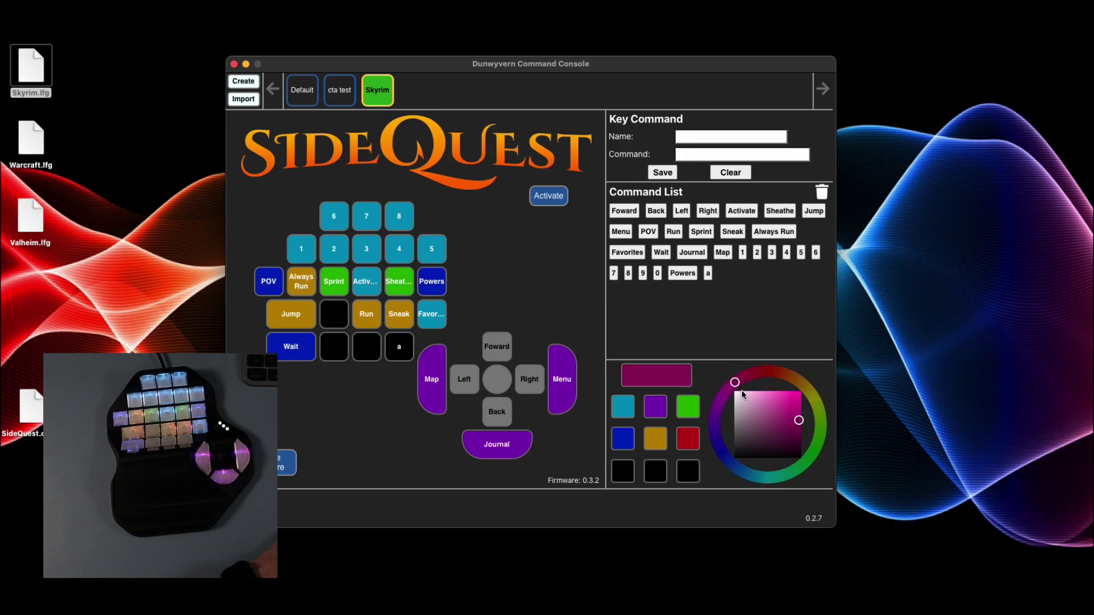
pyautogui.moveTo(805, 420); pyautogui.dragTo(803, 392)
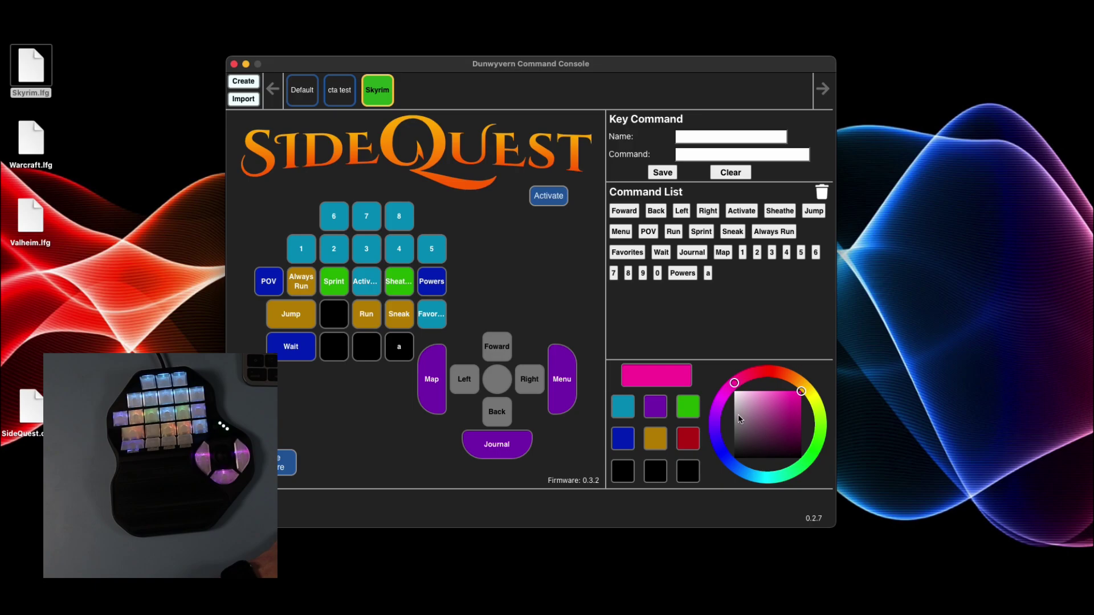
pyautogui.moveTo(662, 381); pyautogui.dragTo(399, 350)
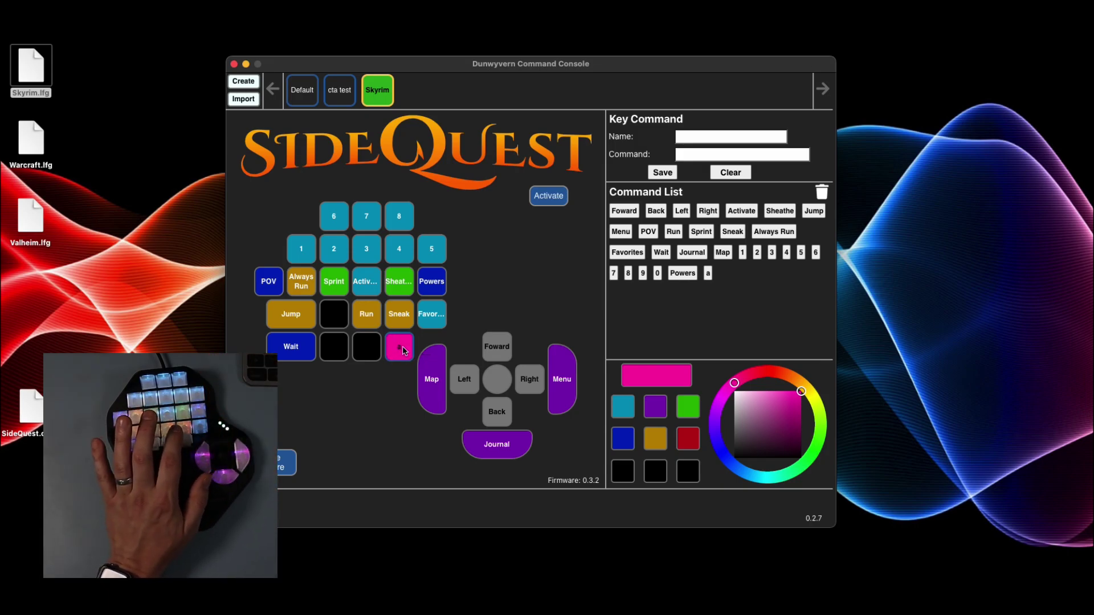
pyautogui.click(555, 200)
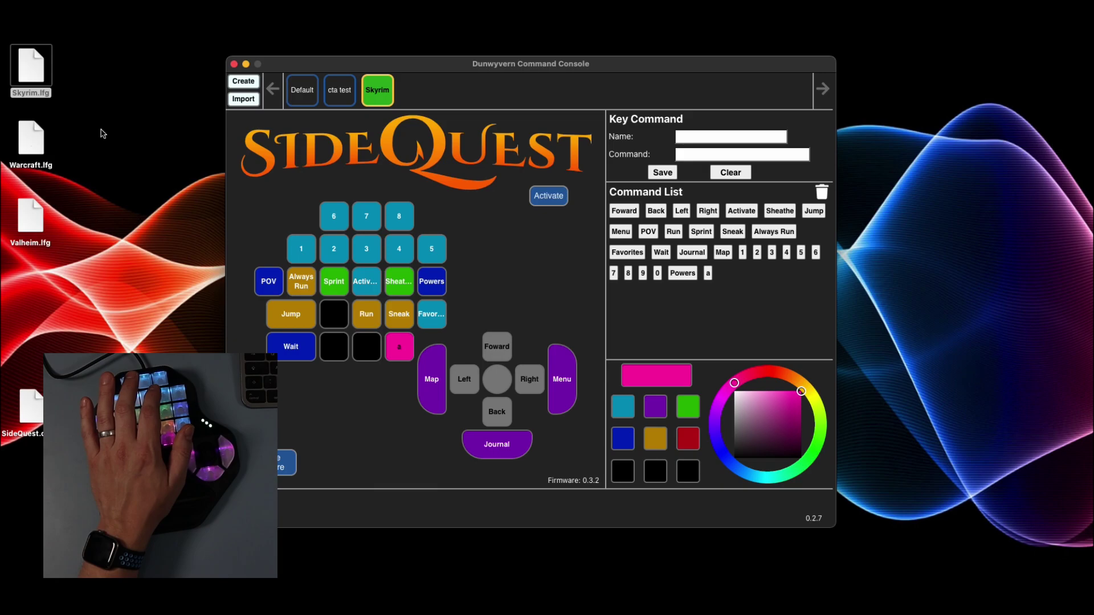
# - Import the Warcraft profile and activate it on the device
pyautogui.click(251, 82)
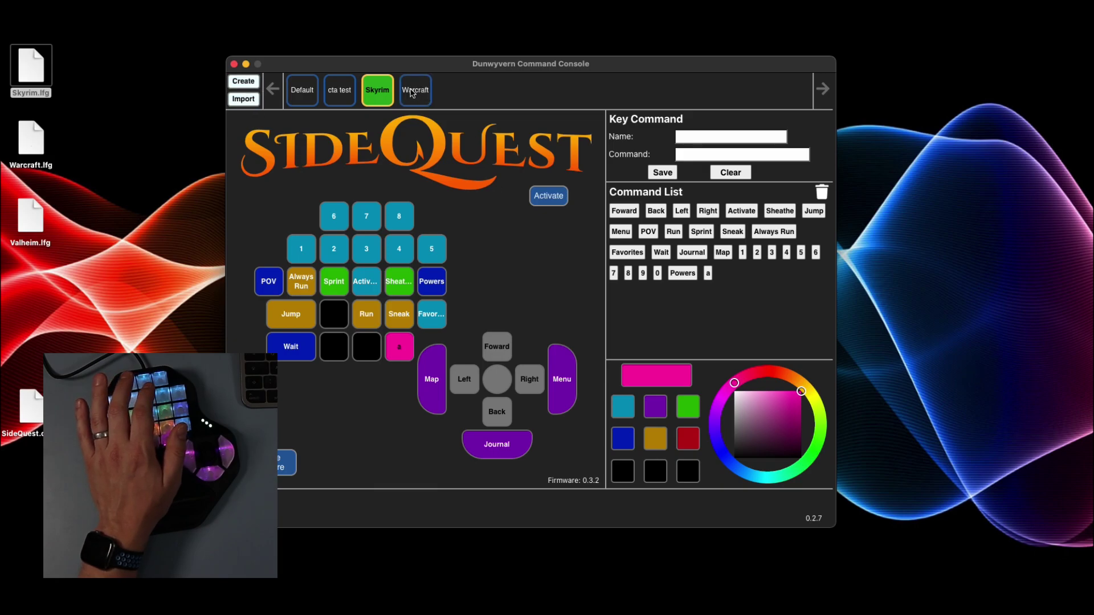
pyautogui.click(413, 93)
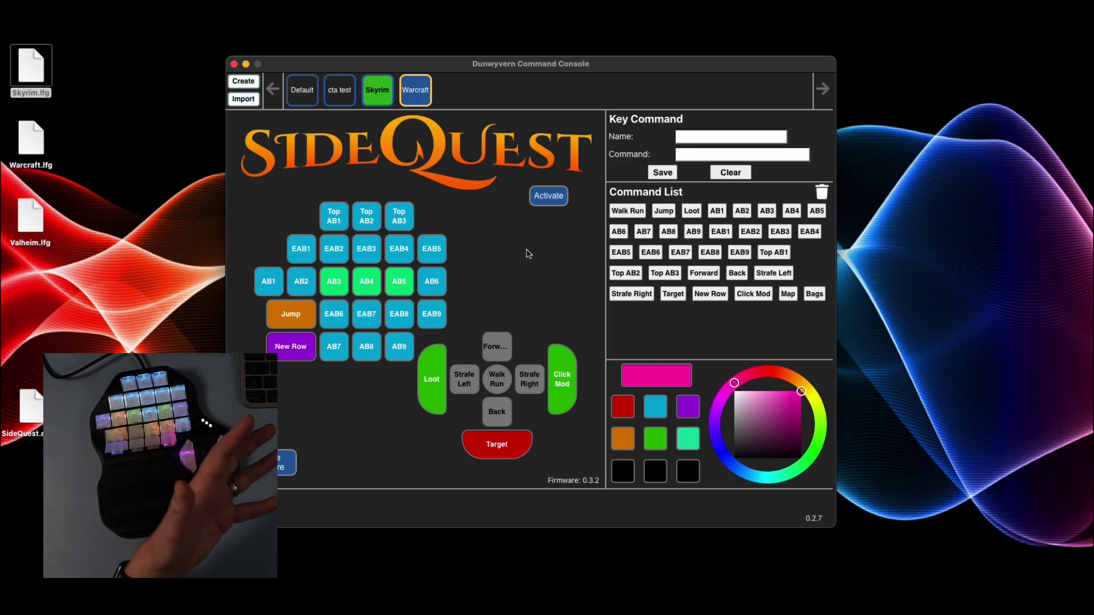
pyautogui.click(424, 97)
pyautogui.click(427, 92)
pyautogui.click(553, 195)
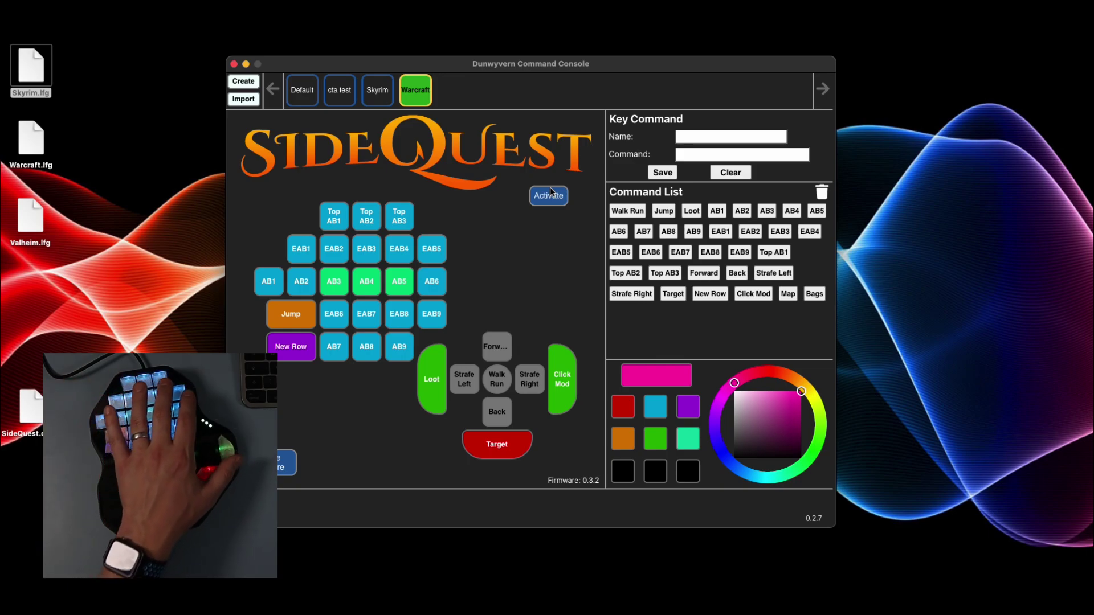
pyautogui.click(549, 194)
# - Add key commands named w, a, s and d to the cta test profile, each set to its matching letter key
pyautogui.click(344, 92)
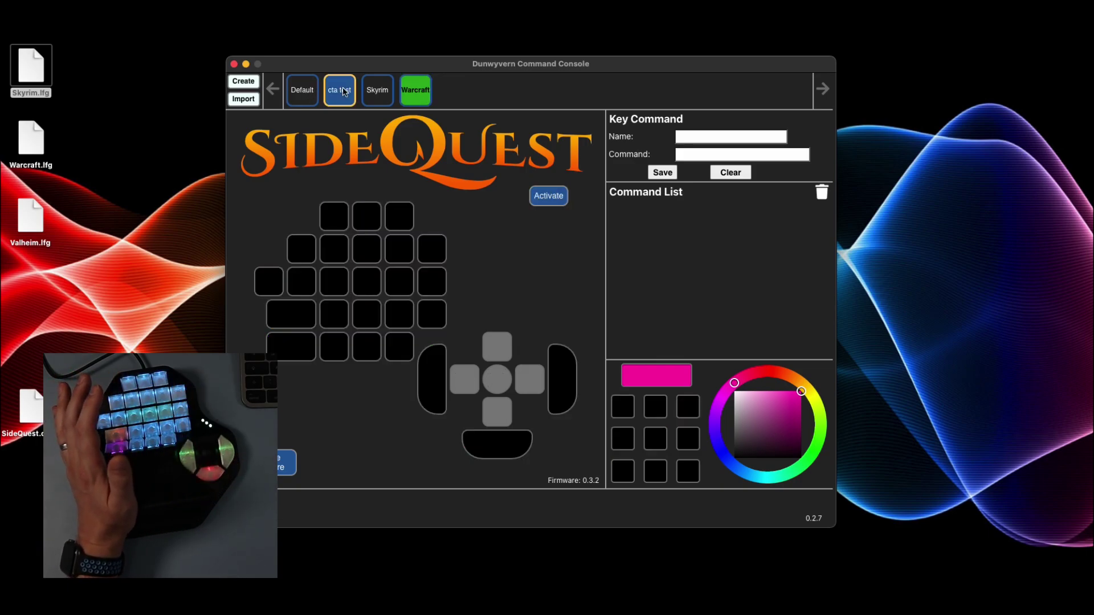
pyautogui.click(710, 133)
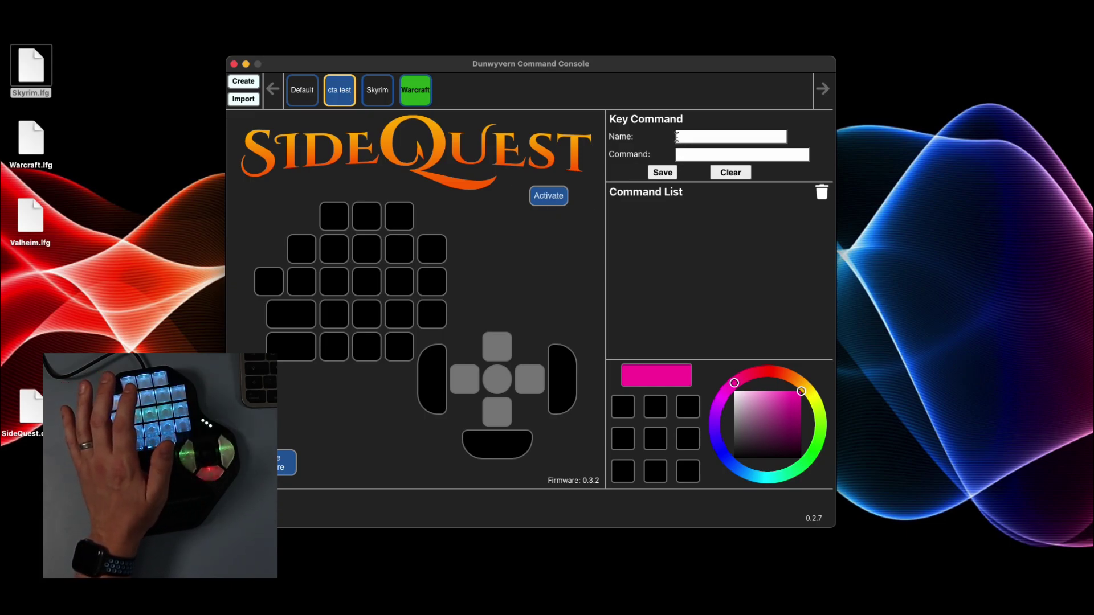
pyautogui.write('w')
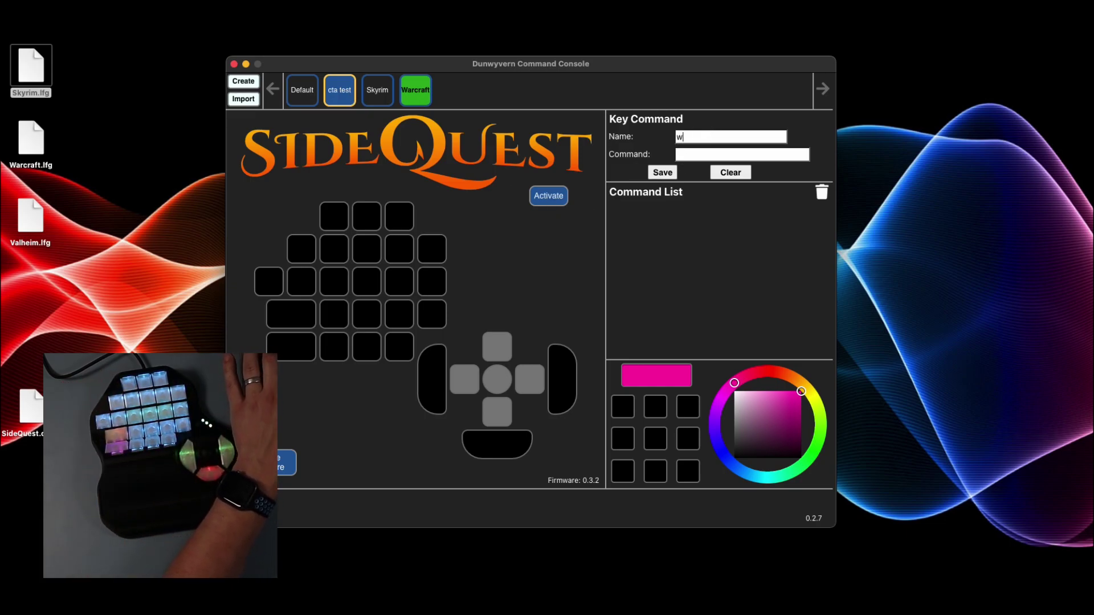
pyautogui.click(662, 172)
pyautogui.click(664, 173)
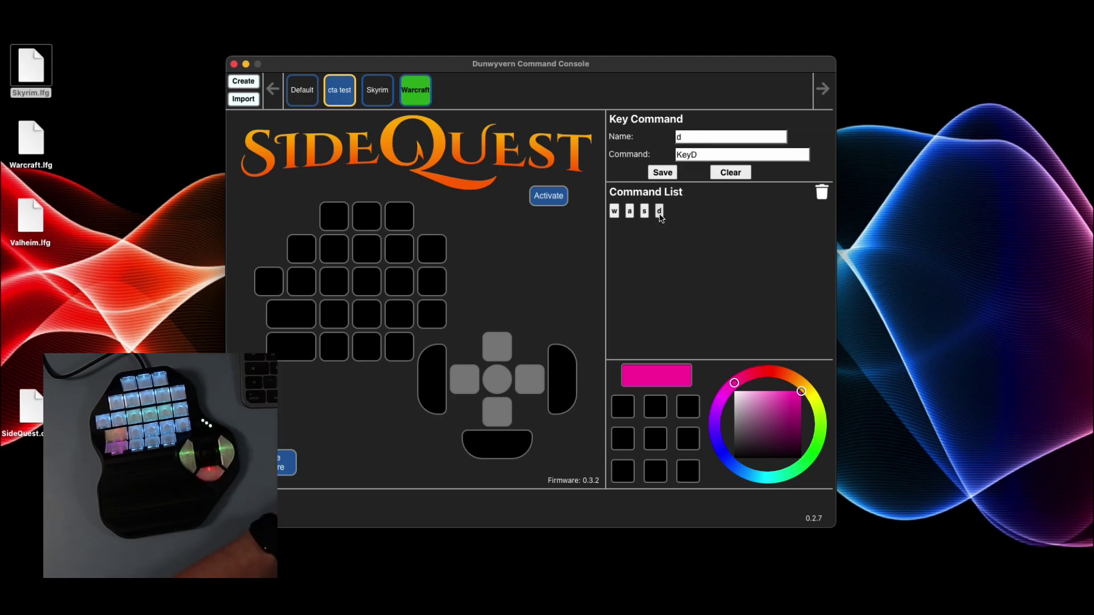
# - Assign w to the middle key of the second keypad row and a, s, d to the three keys beneath it
pyautogui.moveTo(660, 214); pyautogui.dragTo(826, 195)
pyautogui.click(660, 173)
pyautogui.moveTo(418, 261); pyautogui.dragTo(365, 249)
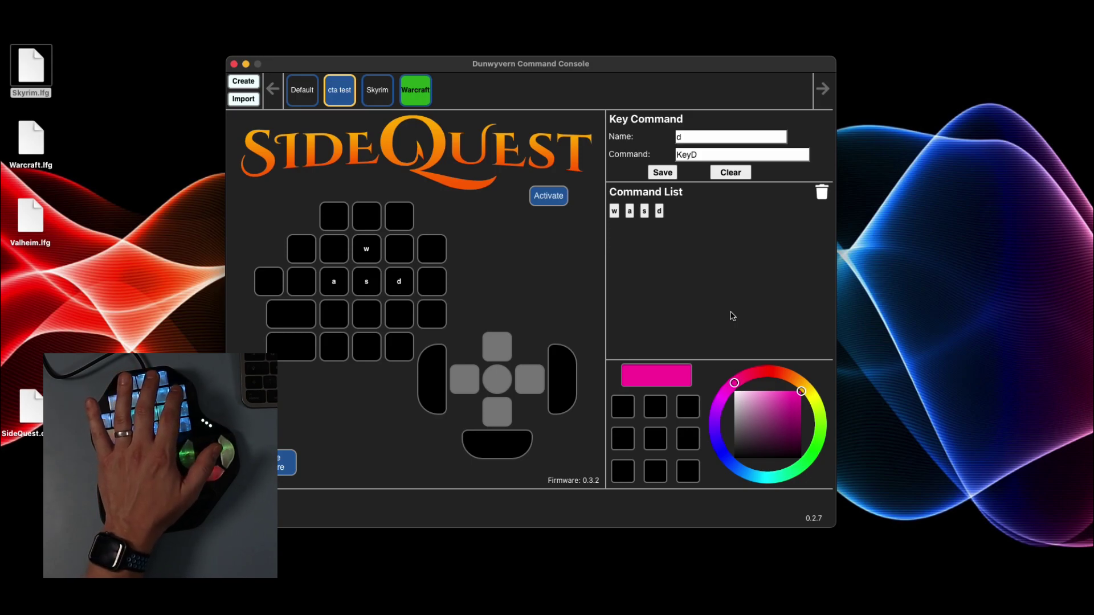
# - Mix a bright red, store it in the first palette swatch and apply it to the w, a, s and d keys
pyautogui.click(774, 374)
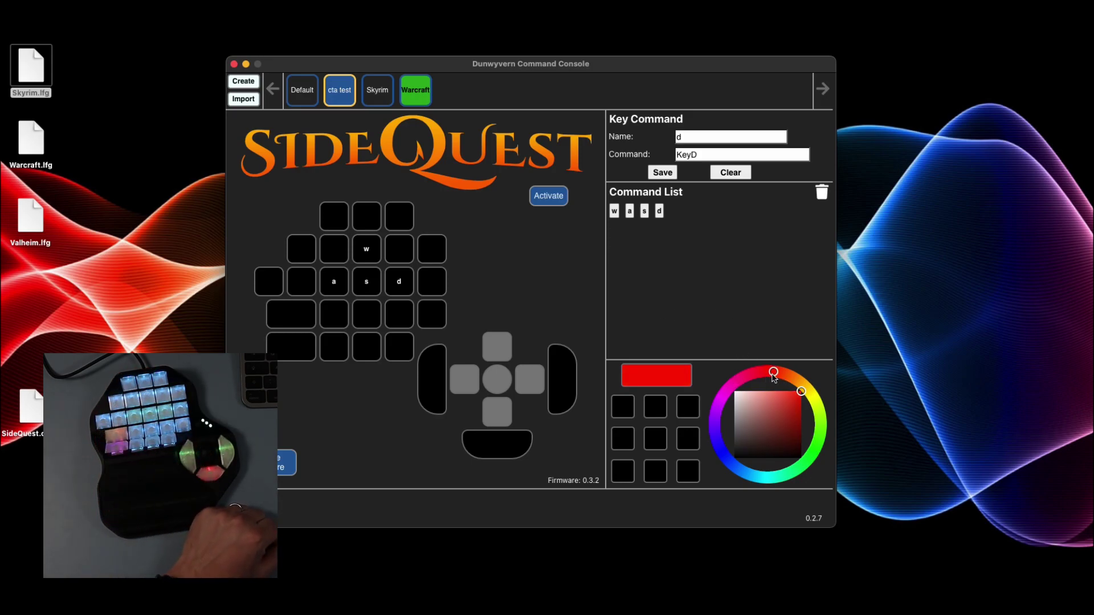
pyautogui.moveTo(804, 399); pyautogui.dragTo(786, 381)
pyautogui.click(779, 372)
pyautogui.moveTo(645, 375); pyautogui.dragTo(631, 412)
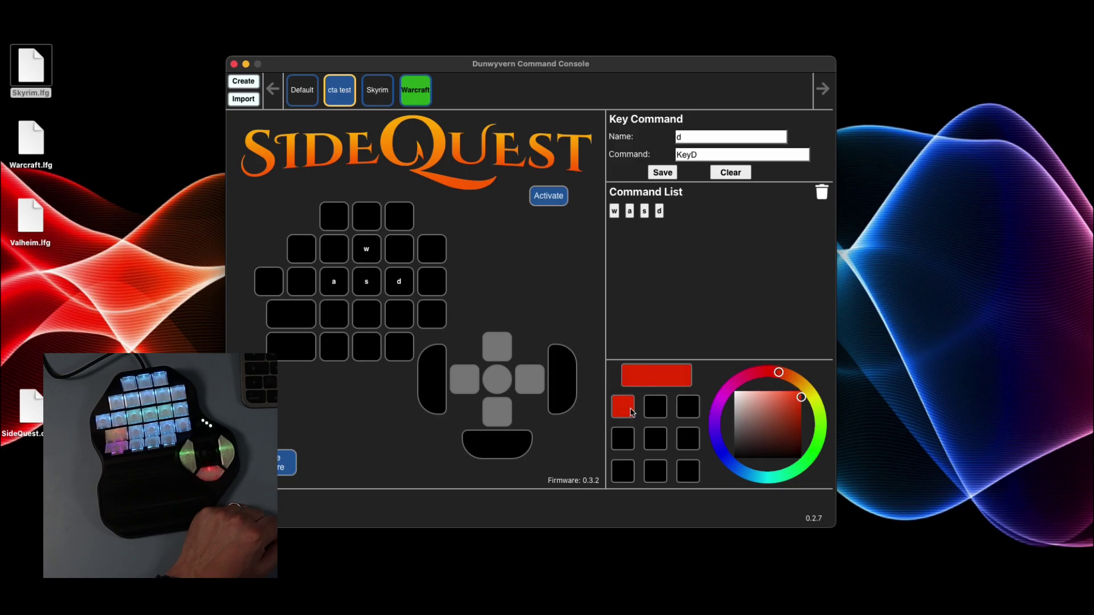
pyautogui.click(799, 427)
pyautogui.moveTo(622, 407); pyautogui.dragTo(367, 283)
pyautogui.moveTo(634, 411); pyautogui.dragTo(399, 282)
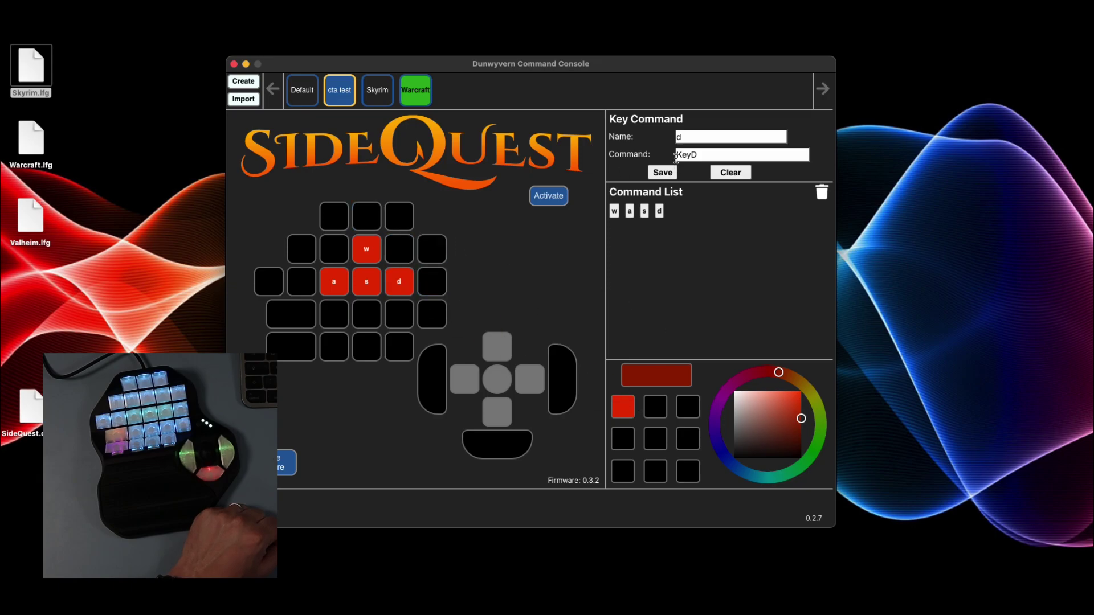
# - Add key commands 1, 2 and 3 set to their matching digits and assign them in order to the top keypad row
pyautogui.press('BackSpace')
pyautogui.write('1')
pyautogui.click(662, 172)
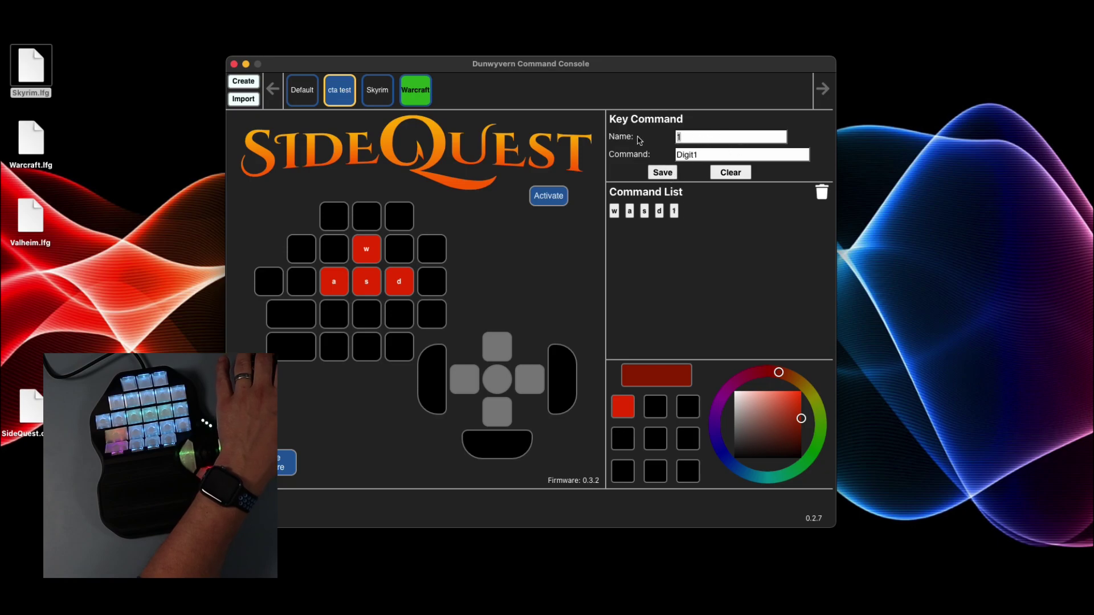
pyautogui.write('2')
pyautogui.click(676, 171)
pyautogui.write('3')
pyautogui.click(661, 172)
pyautogui.moveTo(703, 211); pyautogui.dragTo(413, 219)
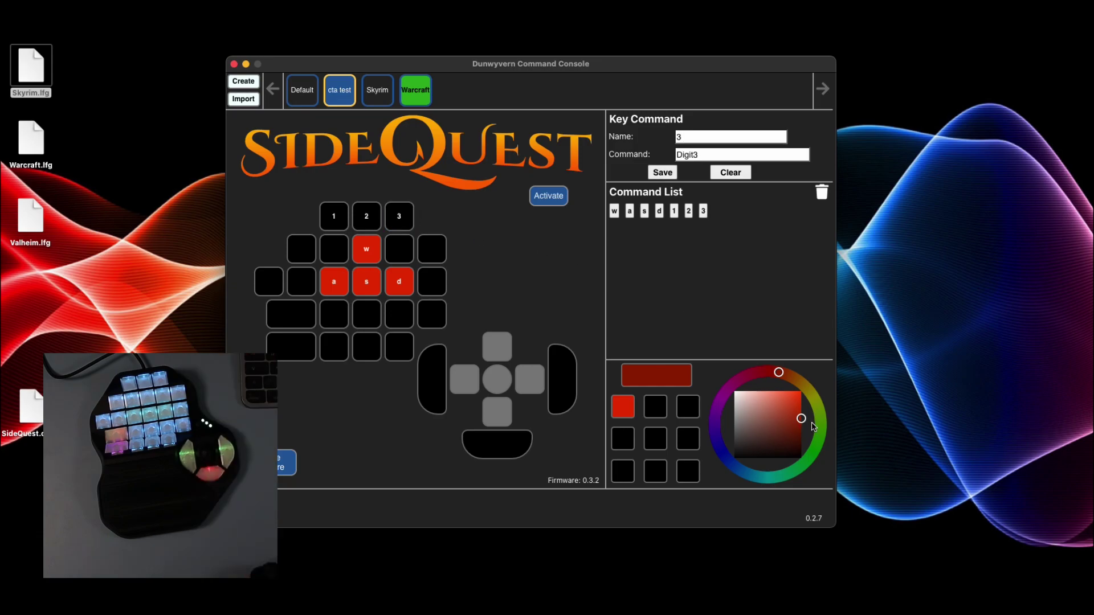
# - Mix a bright green, store it in the second palette swatch and apply it to the 1, 2 and 3 keys
pyautogui.click(813, 458)
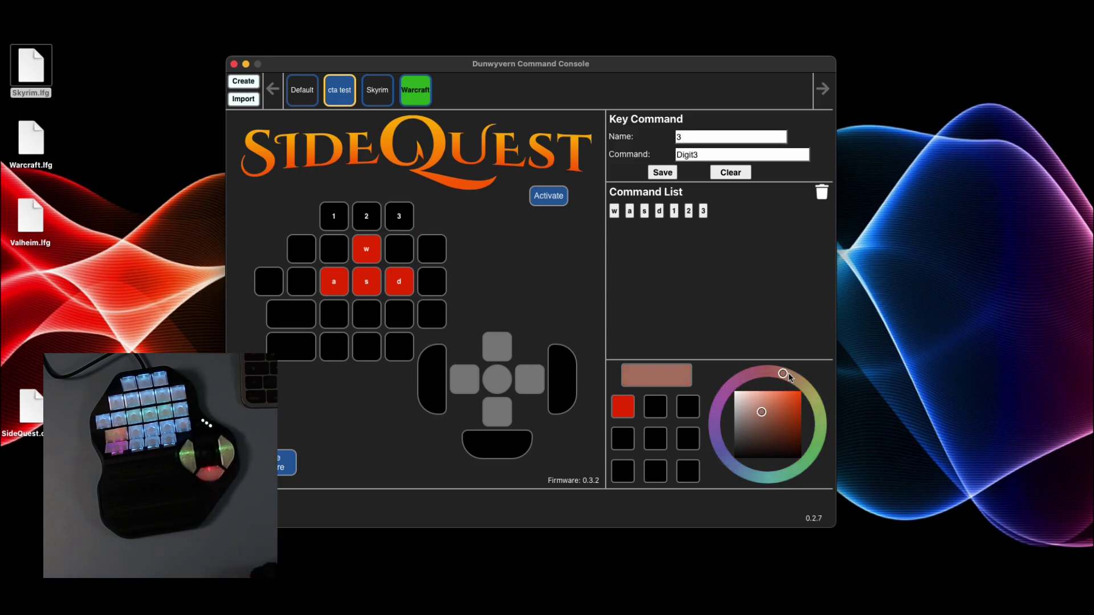
pyautogui.moveTo(767, 412); pyautogui.dragTo(801, 391)
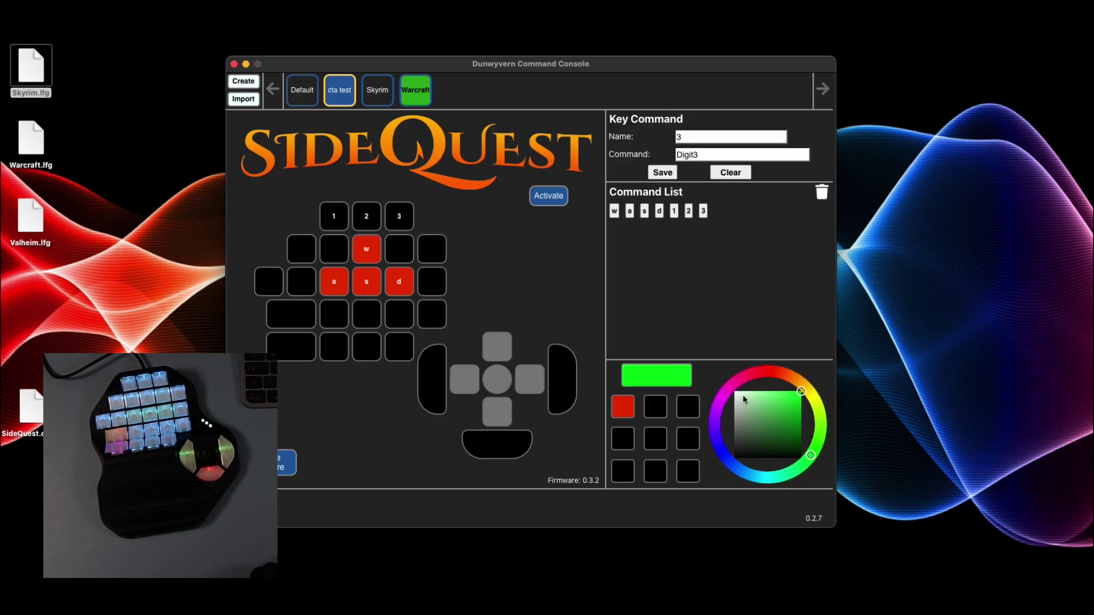
pyautogui.moveTo(684, 381); pyautogui.dragTo(331, 227)
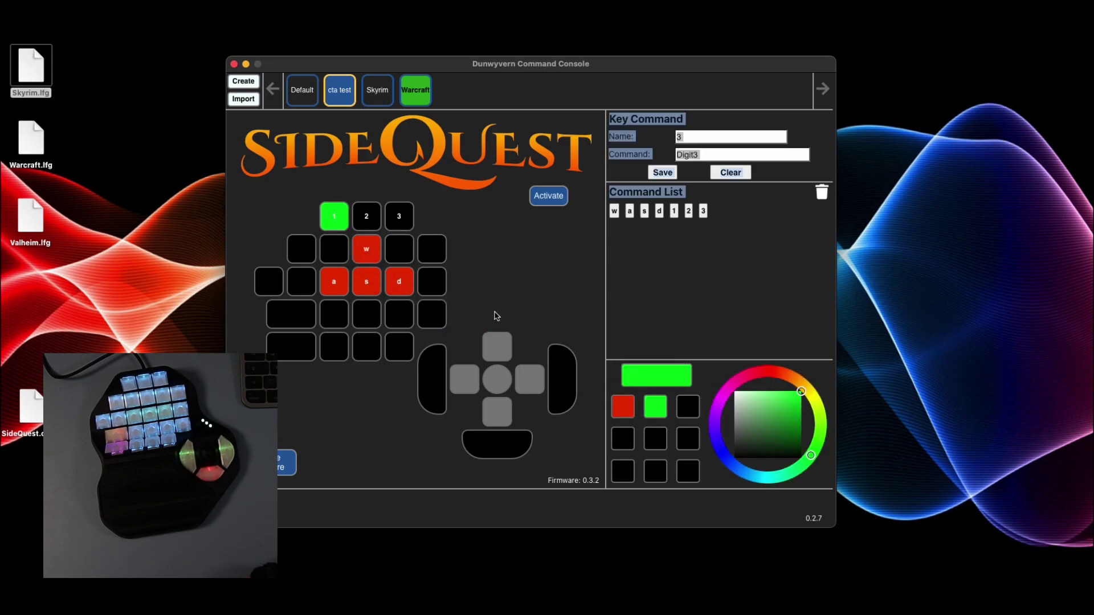
pyautogui.press('2')
pyautogui.press('3')
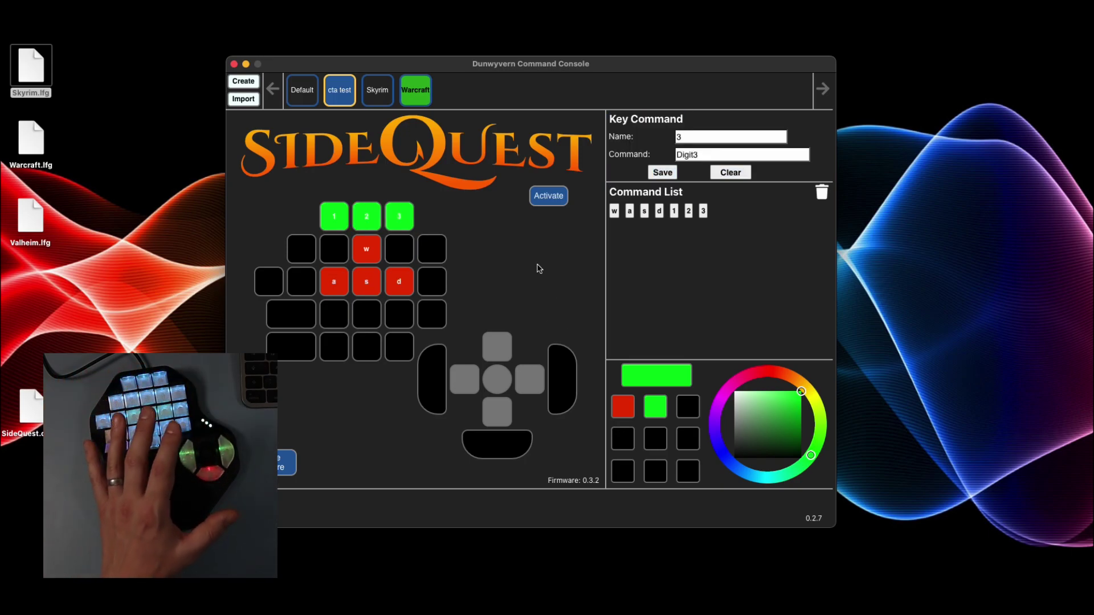
# - Activate the cta test profile on the device, and switch back to the Skyrim profile and activate it
pyautogui.click(539, 200)
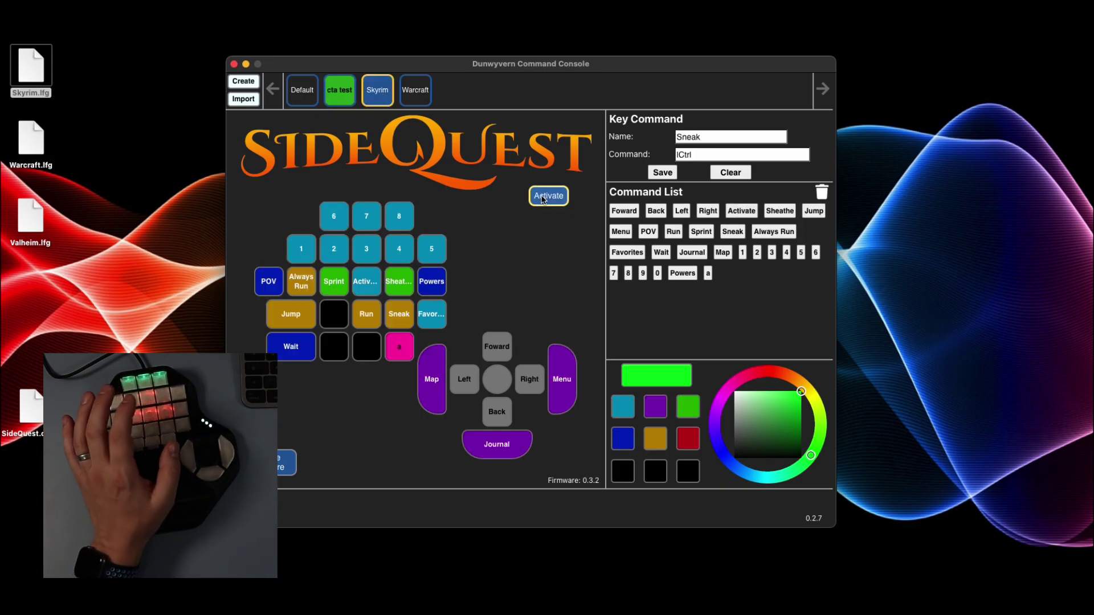
pyautogui.click(543, 197)
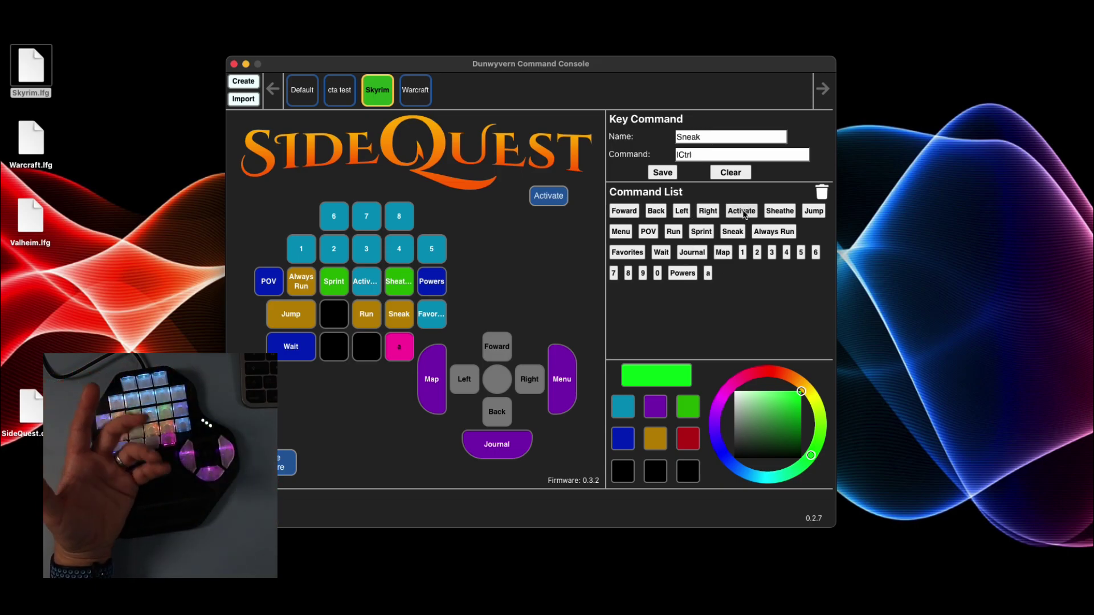
# - Inspect which keys the Skyrim profile's commands use, including Activate, Favorites and Jump
pyautogui.moveTo(744, 215); pyautogui.dragTo(779, 175)
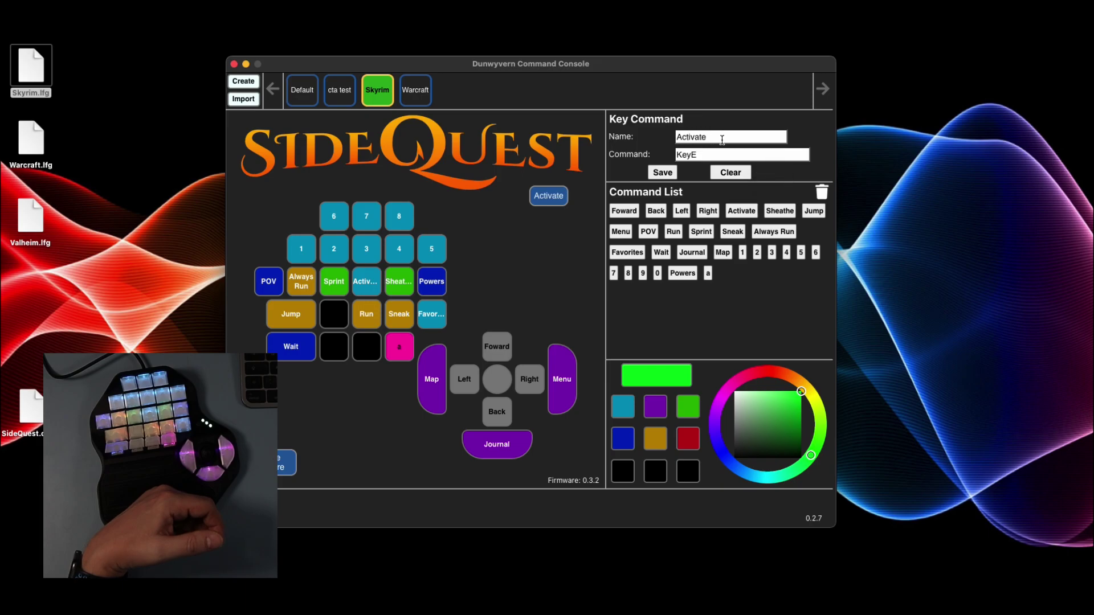
pyautogui.moveTo(752, 227); pyautogui.dragTo(782, 174)
pyautogui.moveTo(631, 259); pyautogui.dragTo(778, 180)
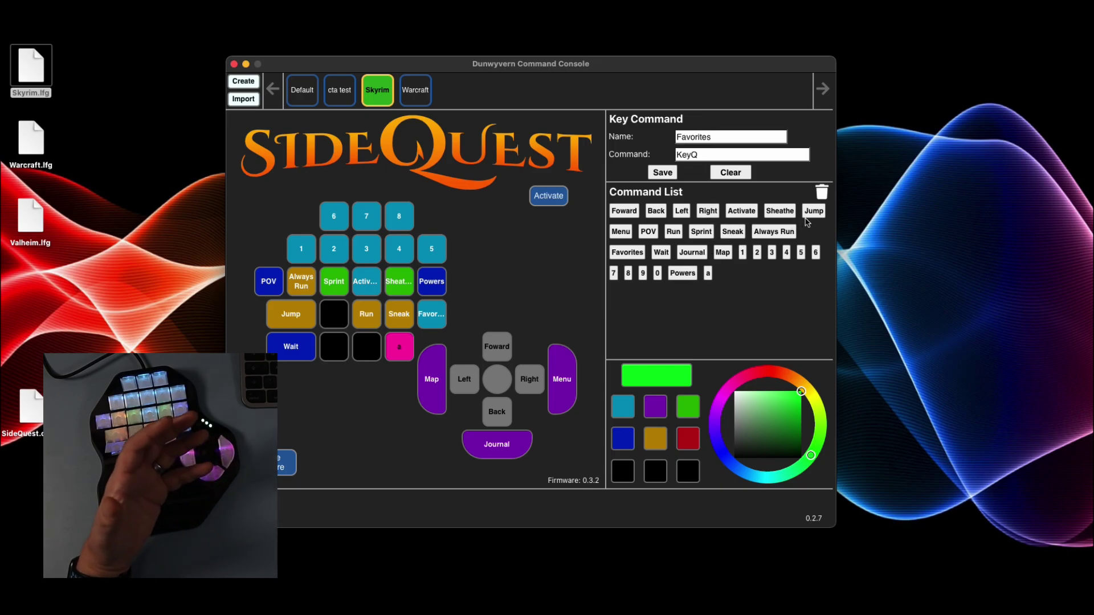
pyautogui.moveTo(812, 212); pyautogui.dragTo(777, 169)
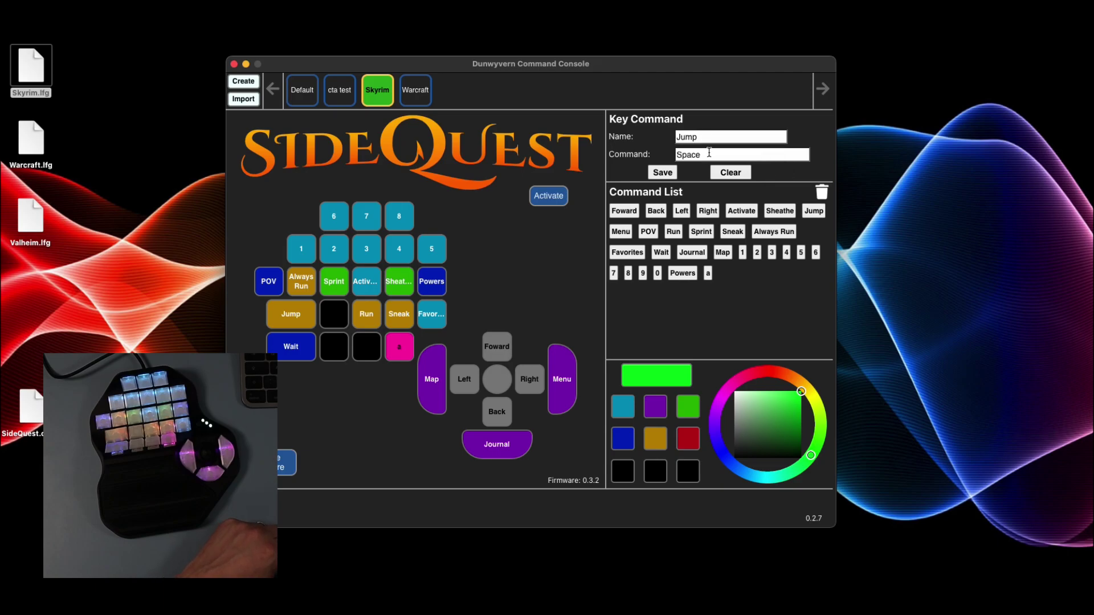